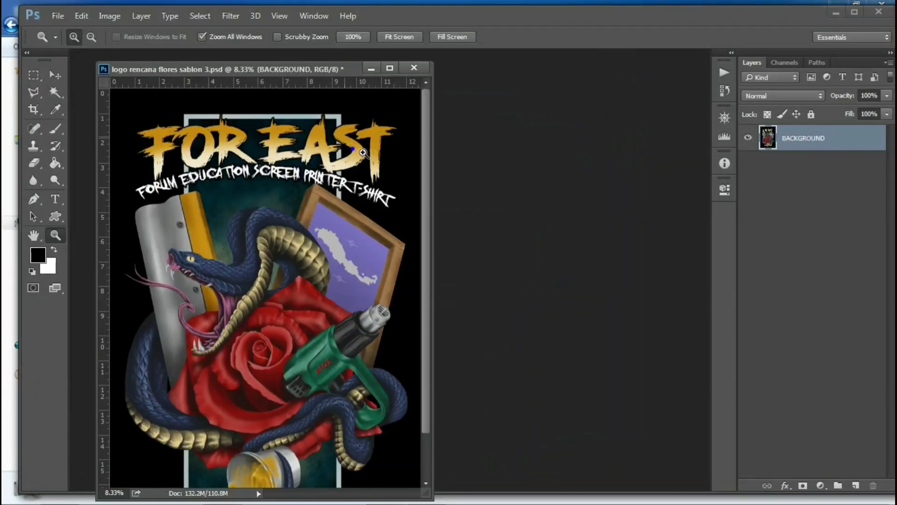
# Fit the artwork on screen and duplicate it as 'logo rencana flores sablon 3 copy'.
pyautogui.rightClick(362, 152)
pyautogui.click(374, 161)
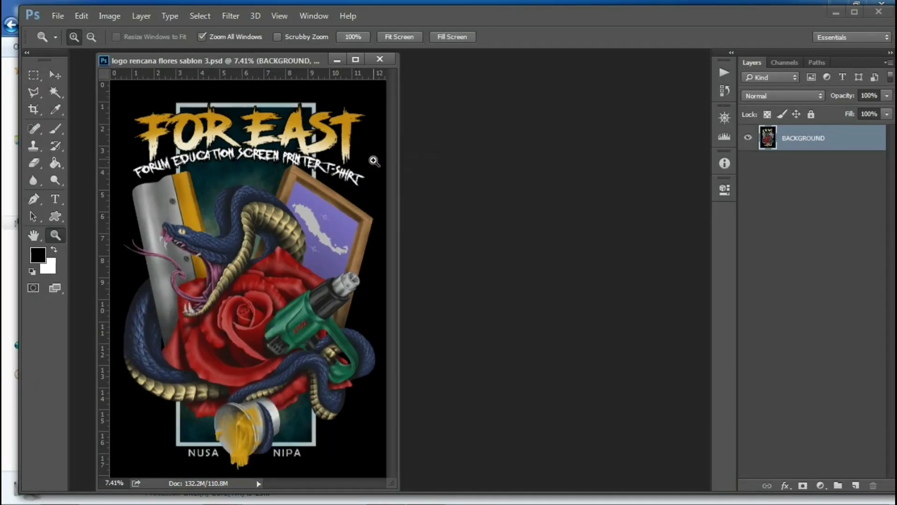
pyautogui.rightClick(299, 66)
pyautogui.click(323, 70)
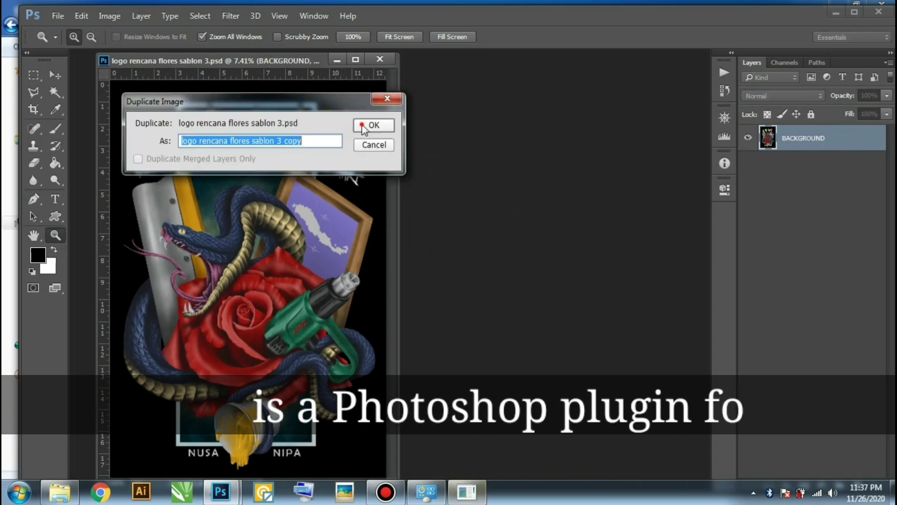
pyautogui.click(364, 127)
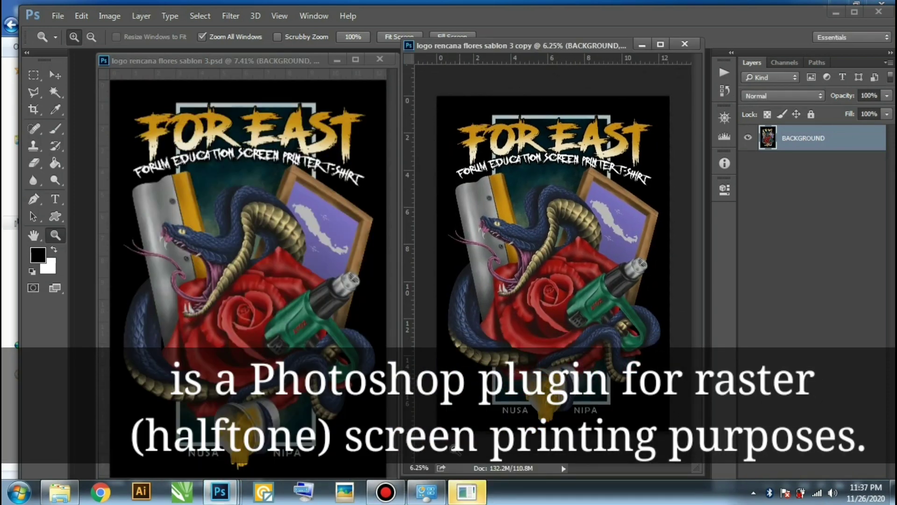
# Run the halftone separation plugin on the copy and dismiss its finishing prompts.
pyautogui.click(468, 495)
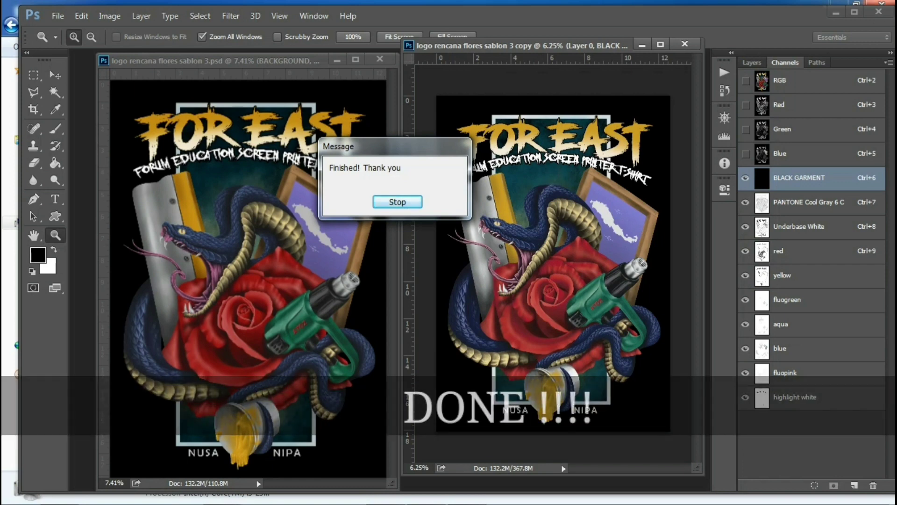
pyautogui.click(394, 202)
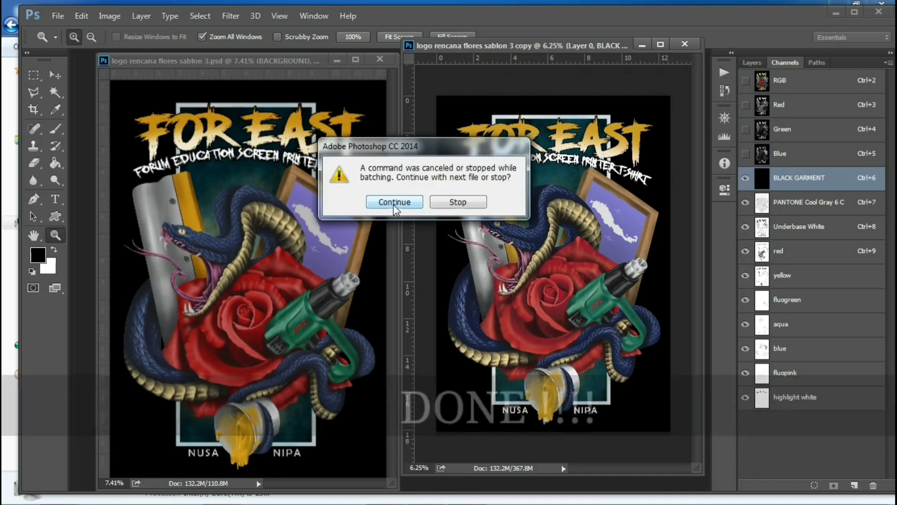
pyautogui.click(397, 202)
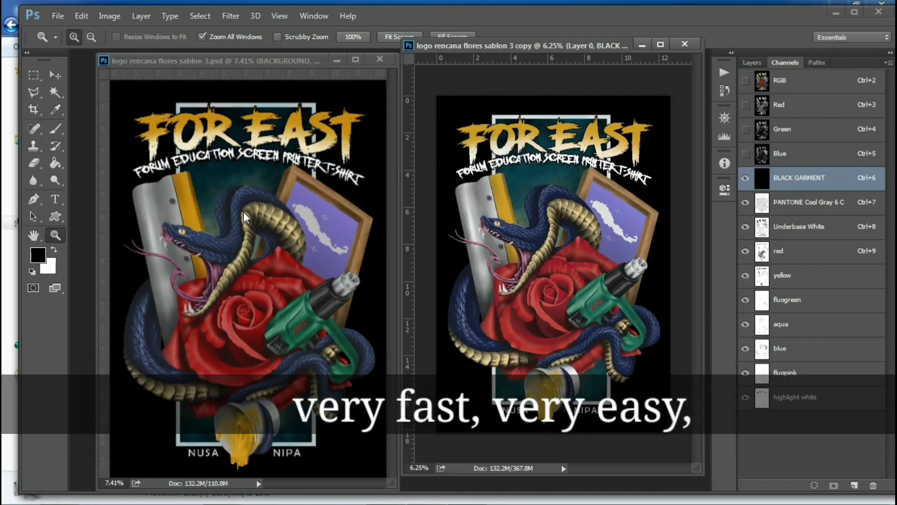
# Zoom both documents in on the snake's coils for comparison, ending on the copy.
pyautogui.click(234, 261)
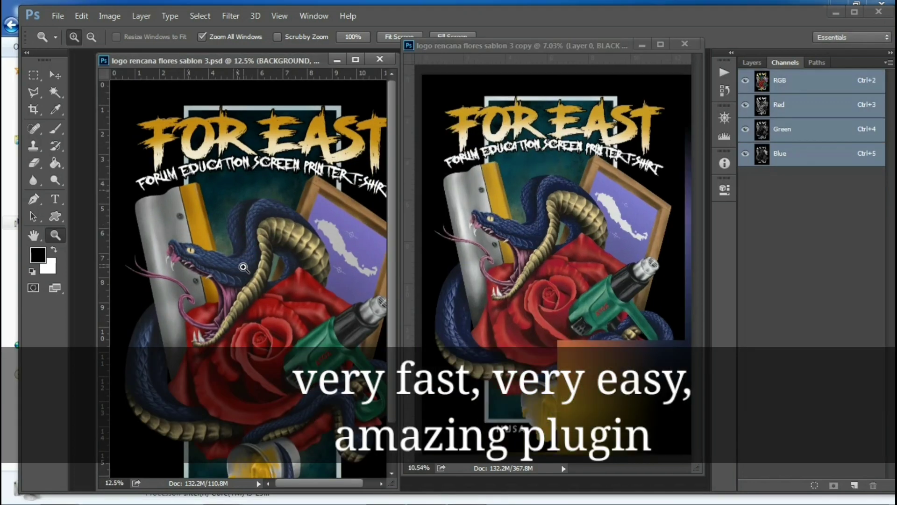
pyautogui.click(234, 260)
pyautogui.rightClick(244, 277)
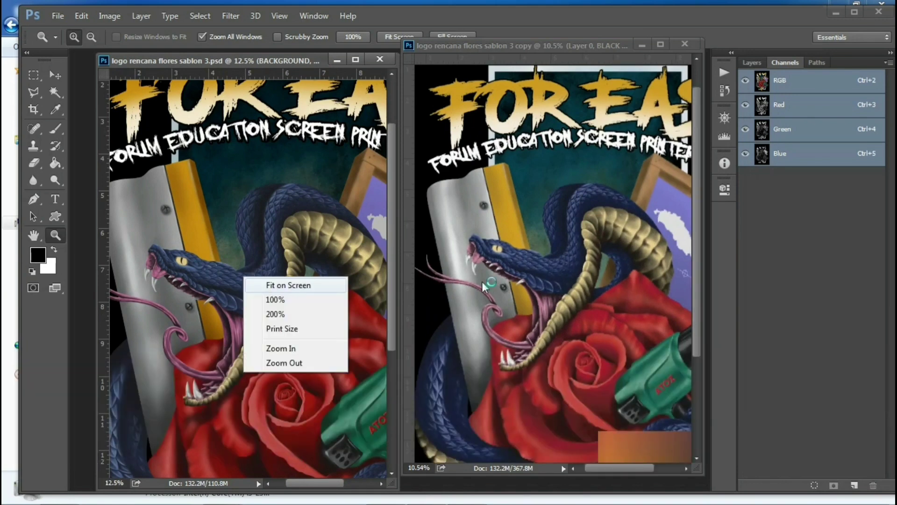
pyautogui.click(289, 285)
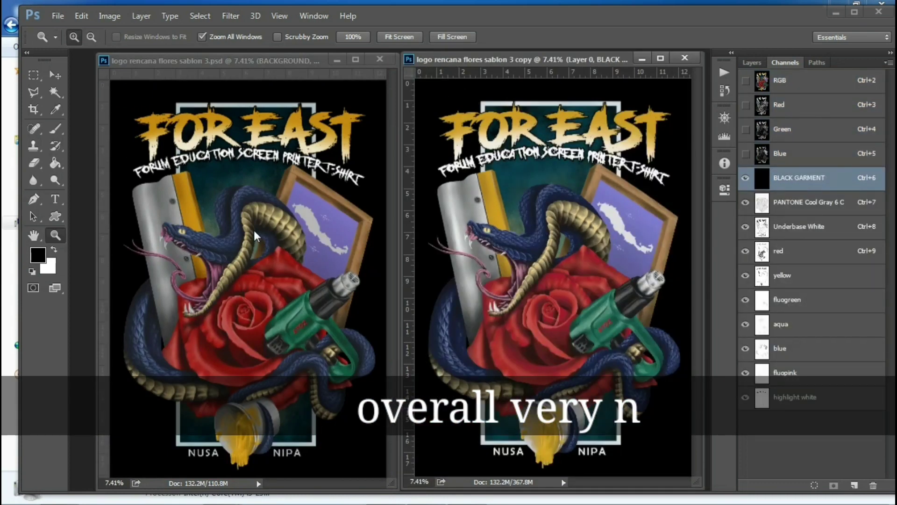
pyautogui.click(255, 234)
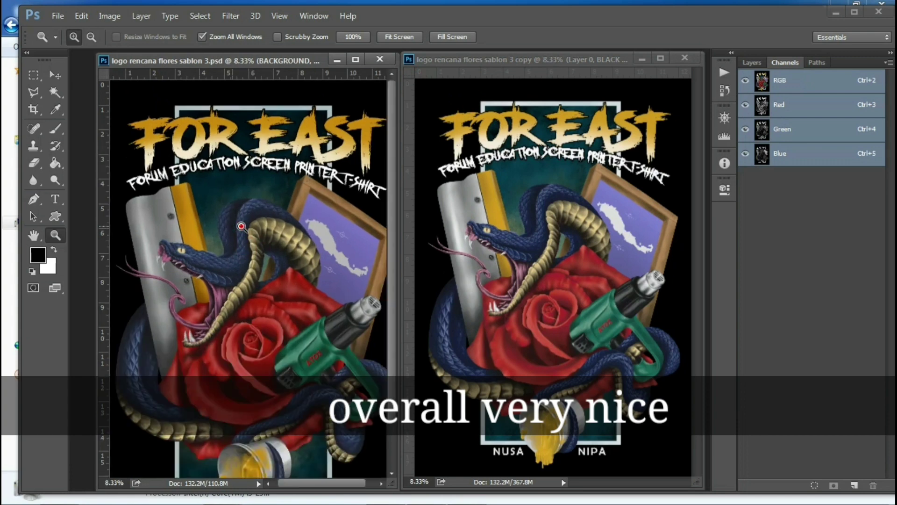
pyautogui.click(241, 226)
pyautogui.click(254, 264)
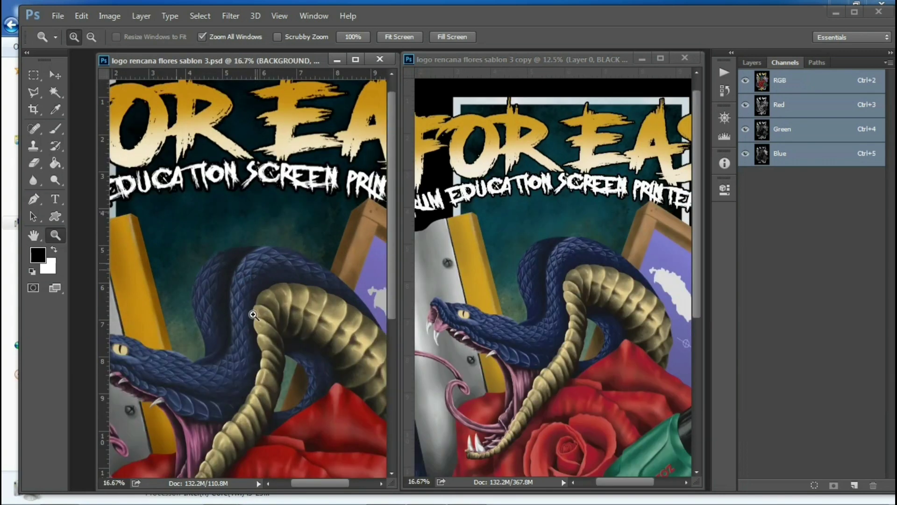
pyautogui.click(271, 294)
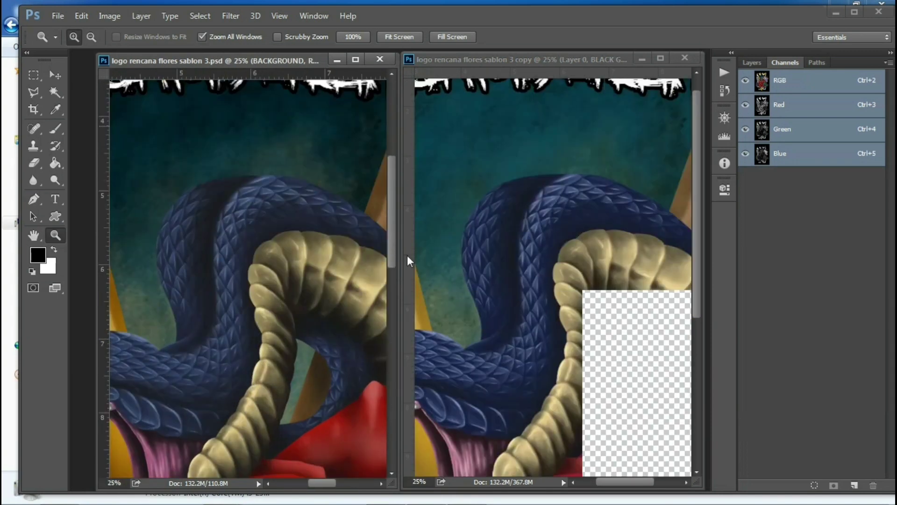
pyautogui.click(486, 248)
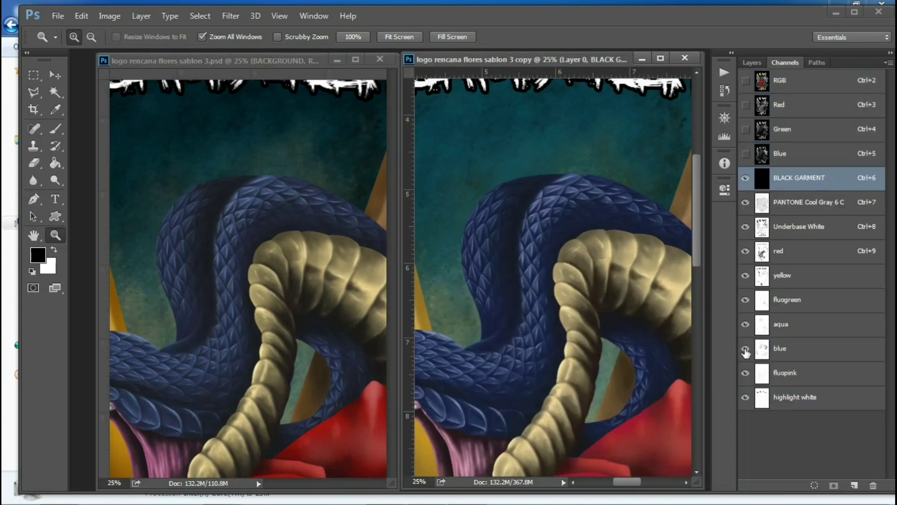
# Curve the blue spot channel so input 124 maps to output 149.
pyautogui.click(746, 349)
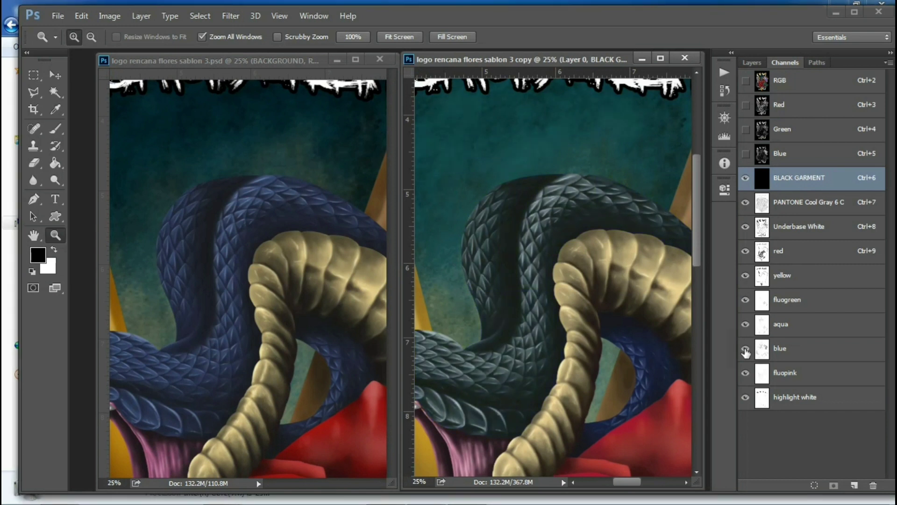
pyautogui.click(745, 350)
pyautogui.click(762, 357)
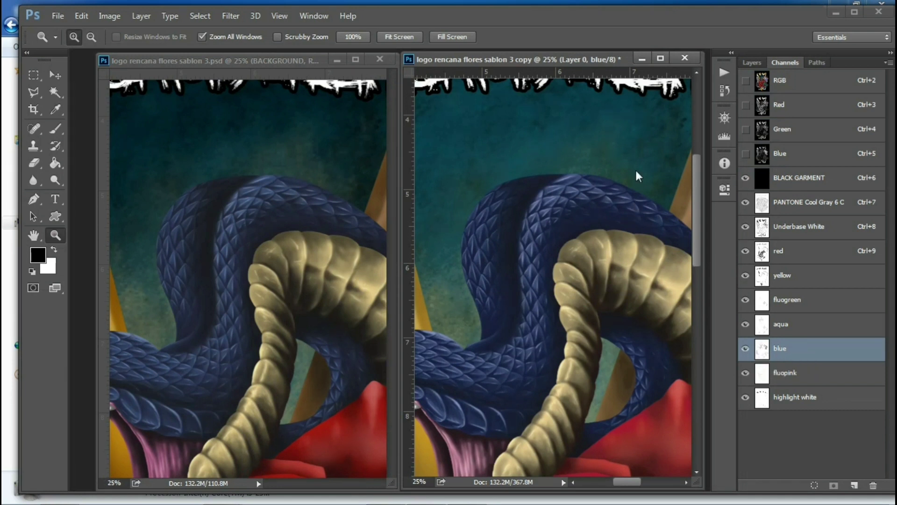
pyautogui.hotkey('ctrl', 'm')
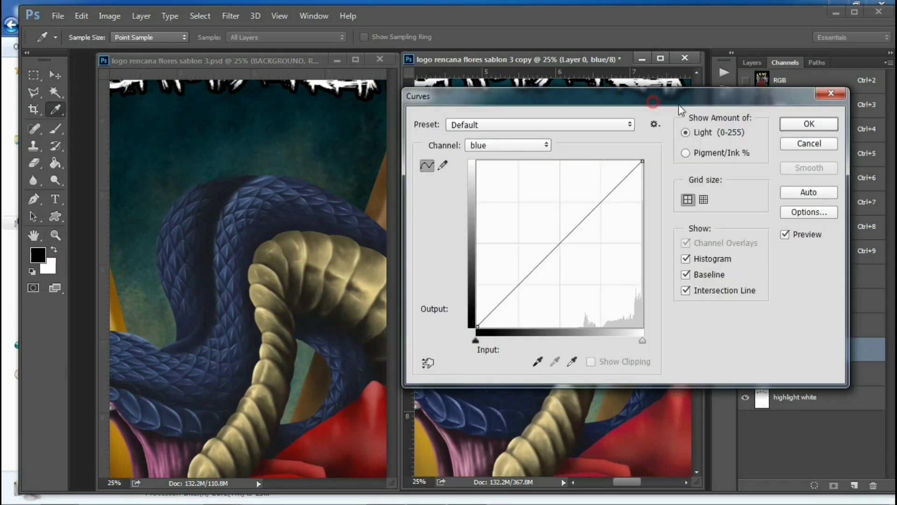
pyautogui.moveTo(652, 96)
pyautogui.mouseDown()
pyautogui.moveTo(857, 100)
pyautogui.moveTo(895, 83)
pyautogui.mouseUp()
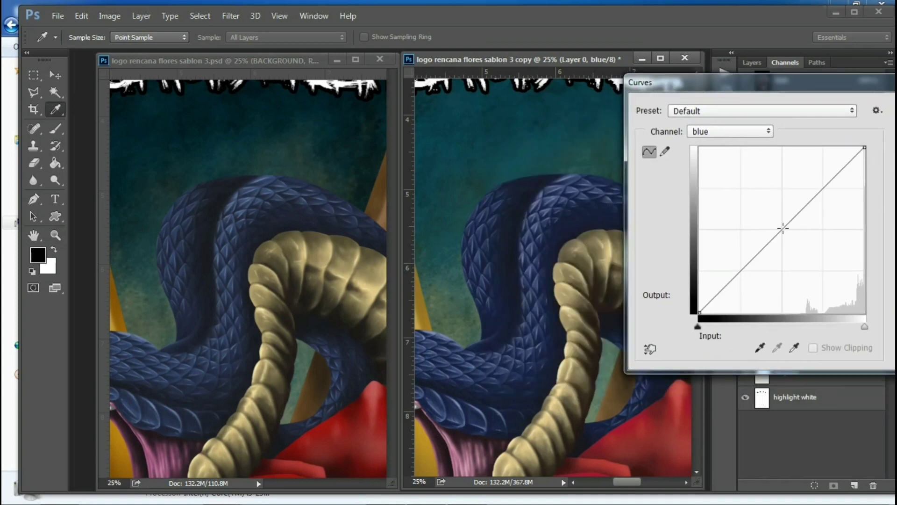
pyautogui.click(789, 237)
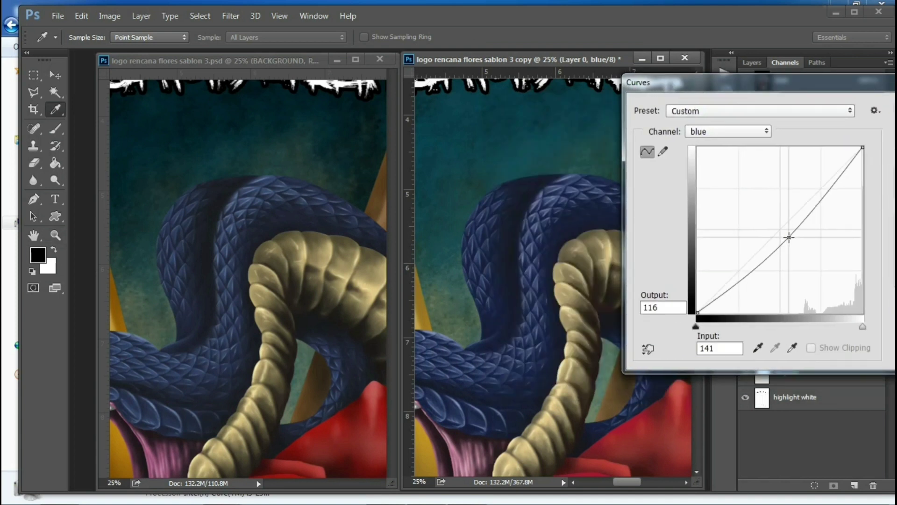
pyautogui.moveTo(789, 237); pyautogui.dragTo(778, 215)
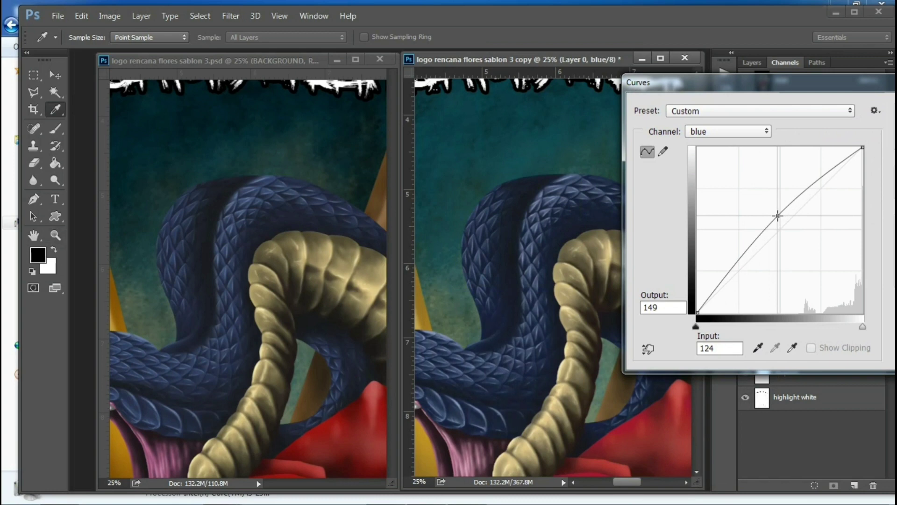
pyautogui.moveTo(784, 91); pyautogui.dragTo(636, 89)
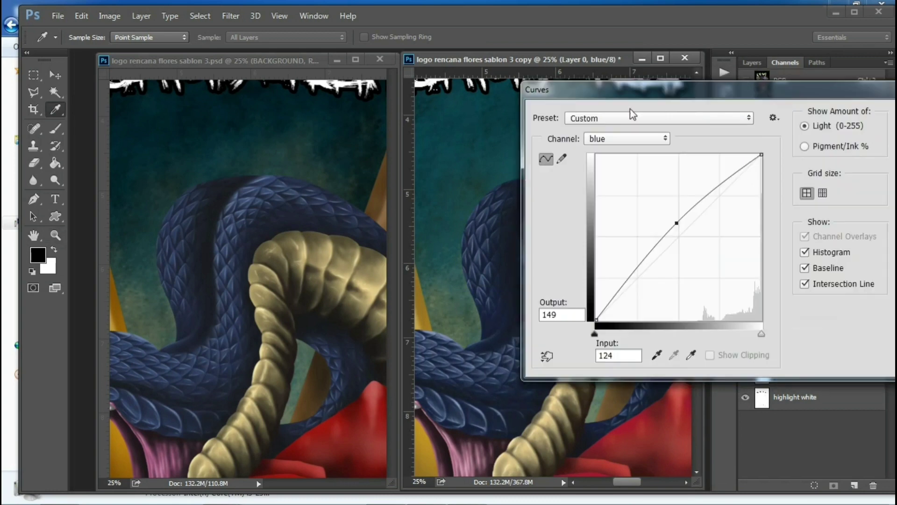
pyautogui.click(867, 134)
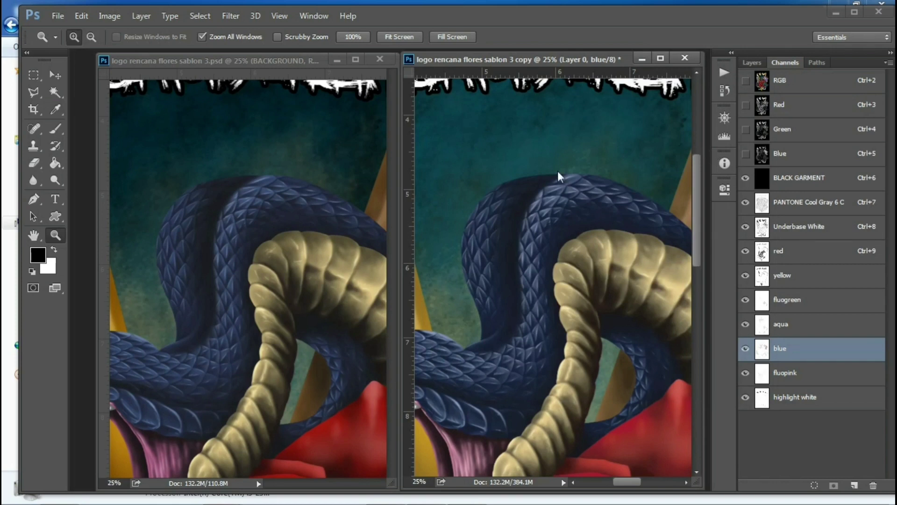
# Pan both the copy and original to show the title lettering.
pyautogui.moveTo(562, 188); pyautogui.dragTo(543, 265)
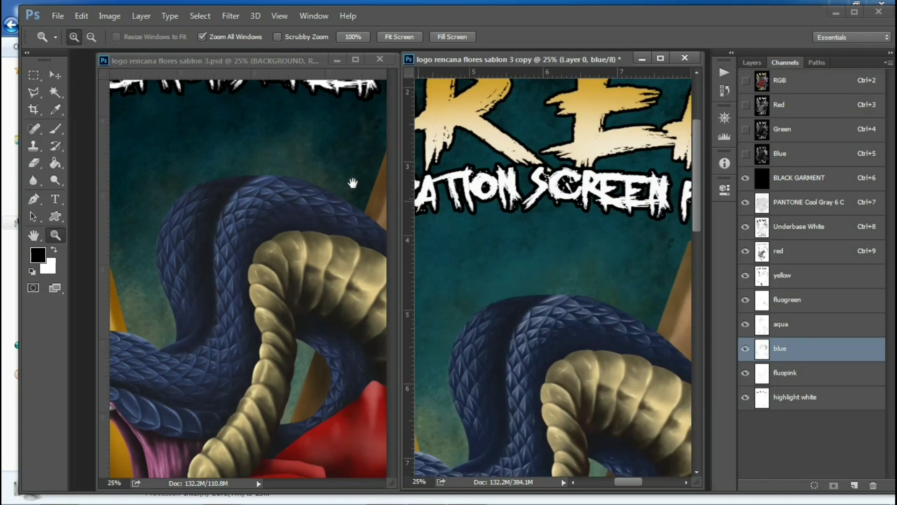
pyautogui.click(348, 222)
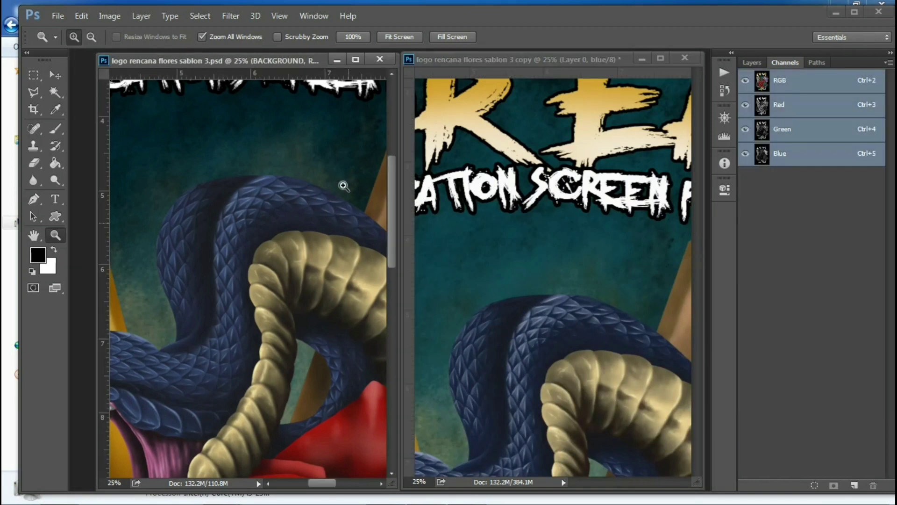
pyautogui.moveTo(343, 204); pyautogui.dragTo(329, 251)
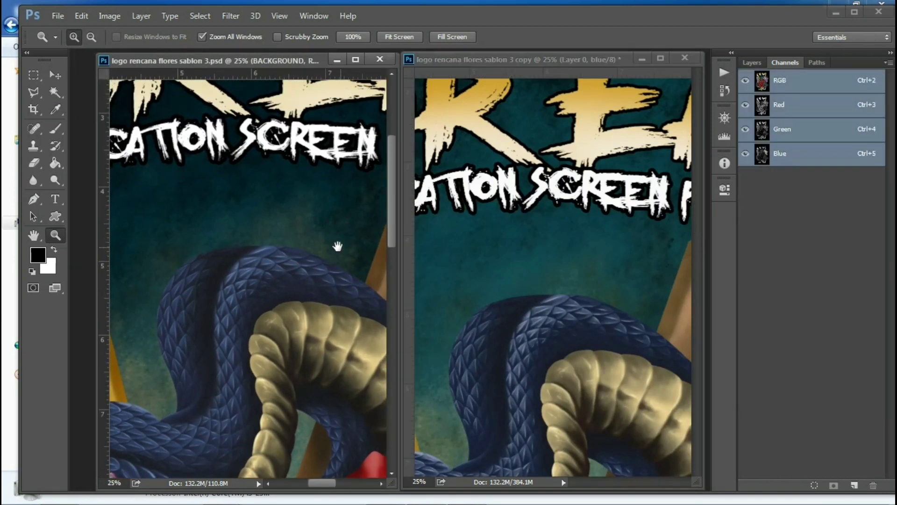
pyautogui.click(466, 257)
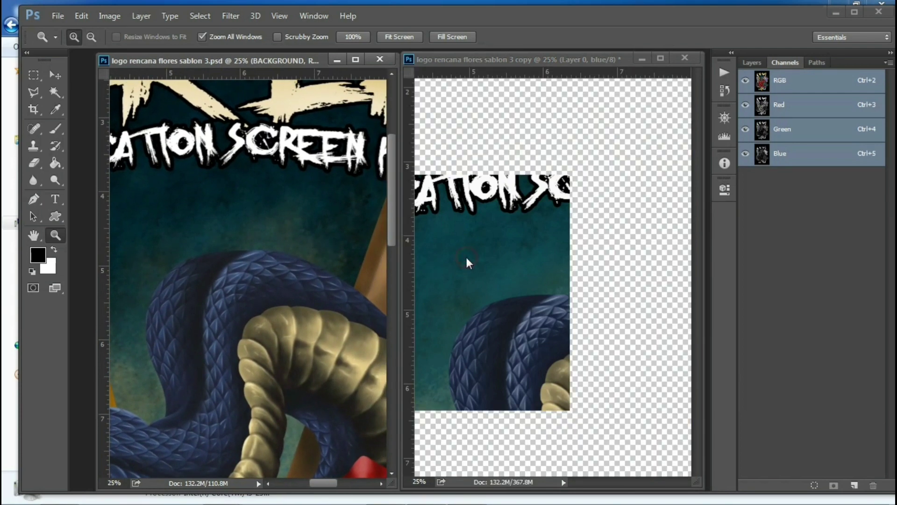
# Toggle the aqua channel's visibility and target it for editing.
pyautogui.click(746, 324)
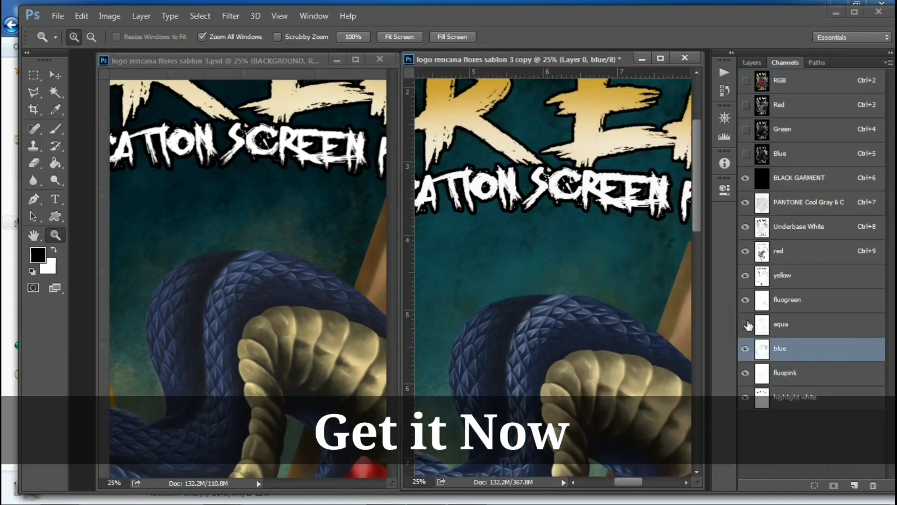
pyautogui.click(746, 323)
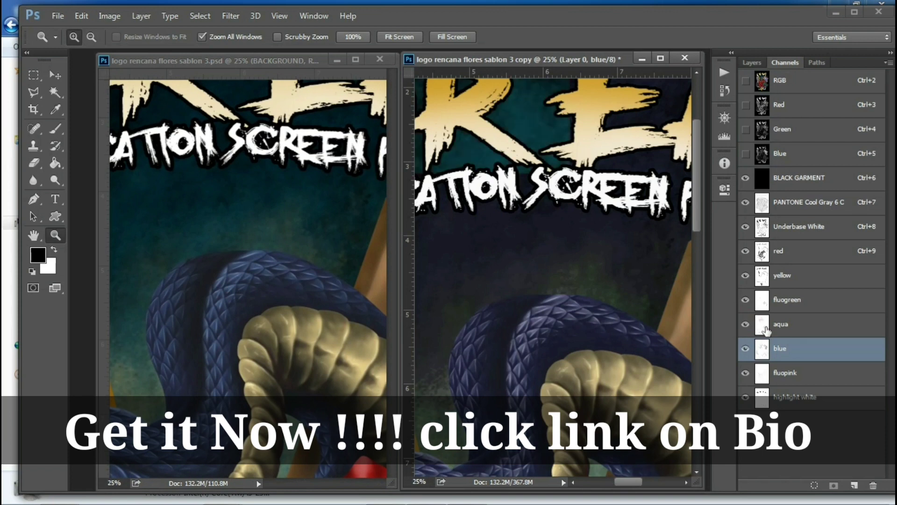
pyautogui.click(767, 331)
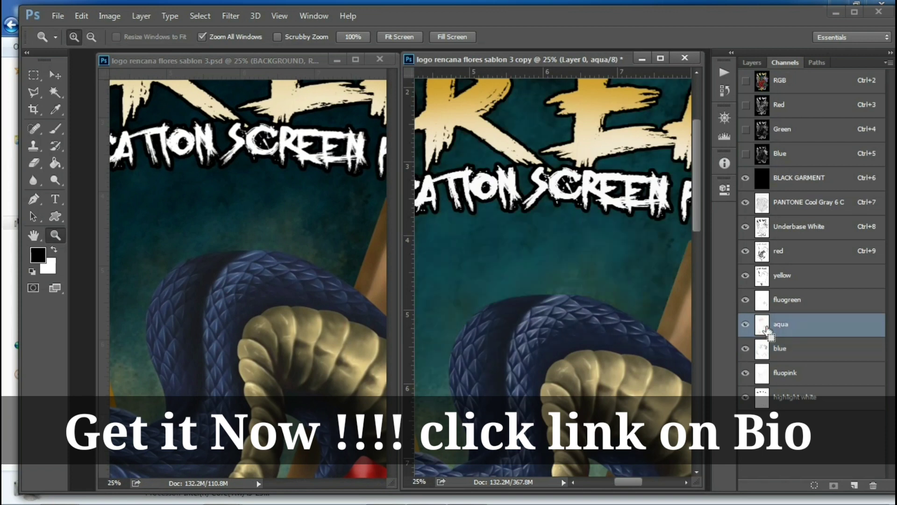
# Set the aqua channel's Levels white input to 246.
pyautogui.hotkey('ctrl', 'l')
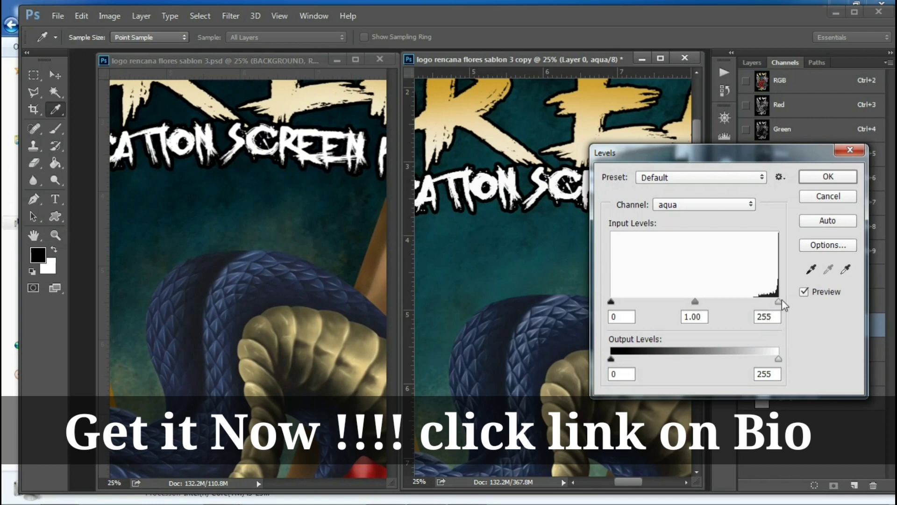
pyautogui.moveTo(774, 303); pyautogui.dragTo(772, 303)
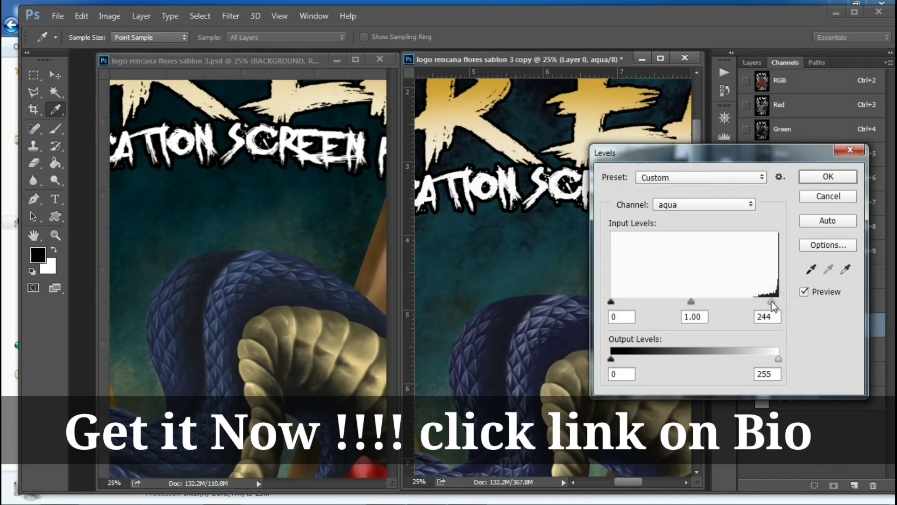
pyautogui.moveTo(771, 304); pyautogui.dragTo(775, 304)
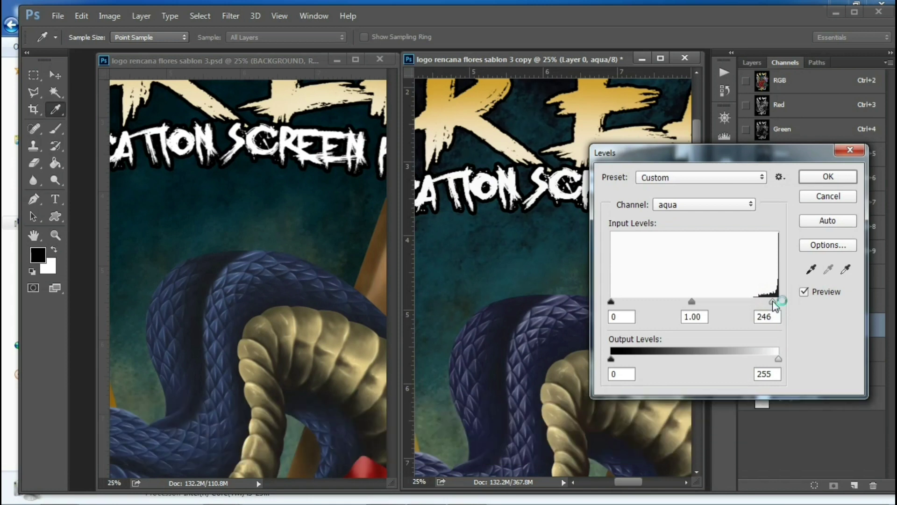
pyautogui.click(826, 200)
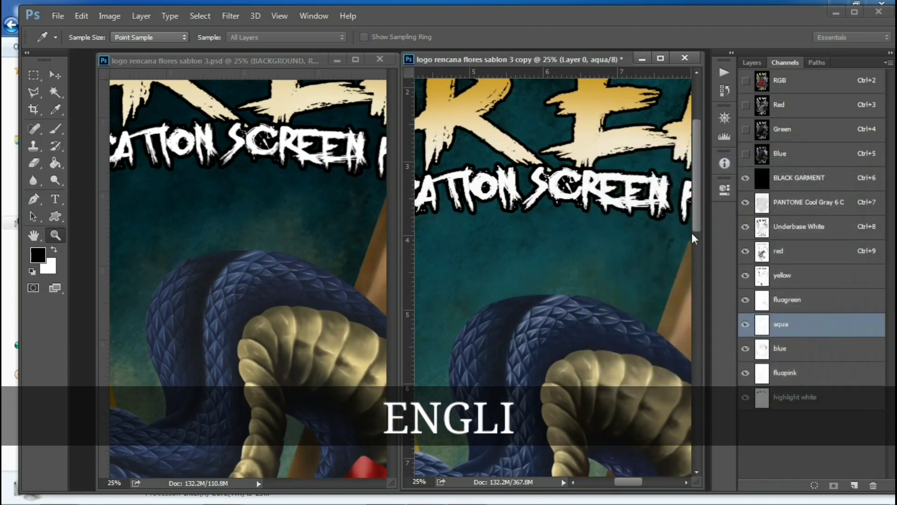
# Raise the aqua channel's curve midpoint to lighten its midtones.
pyautogui.hotkey('ctrl', 'm')
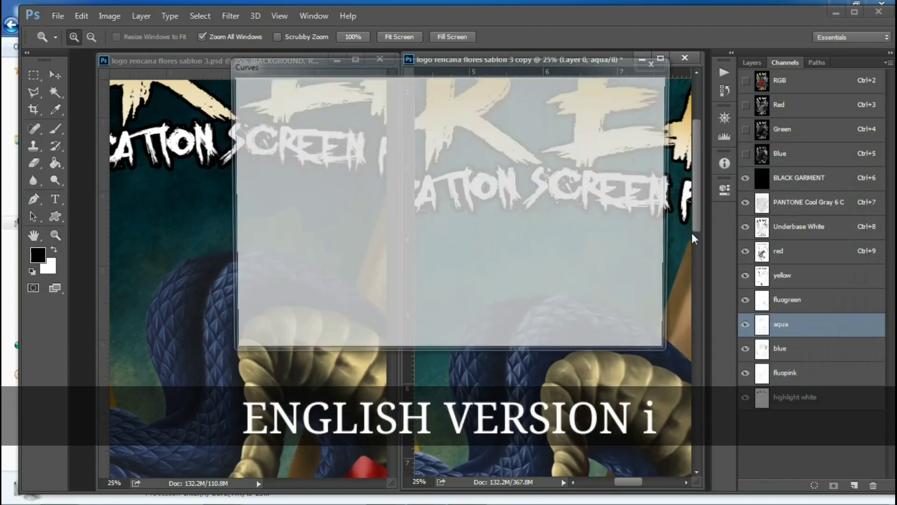
pyautogui.moveTo(541, 67)
pyautogui.mouseDown()
pyautogui.moveTo(755, 279)
pyautogui.moveTo(743, 250)
pyautogui.mouseUp()
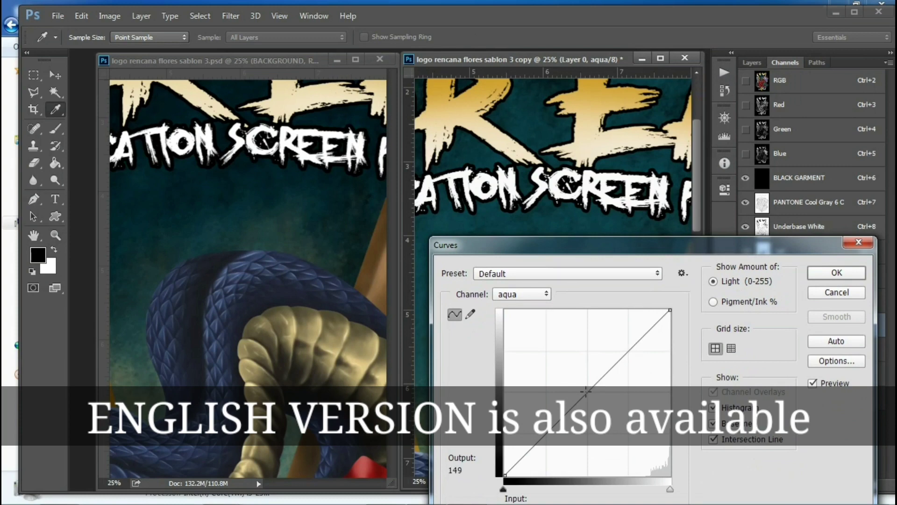
pyautogui.moveTo(584, 393); pyautogui.dragTo(583, 379)
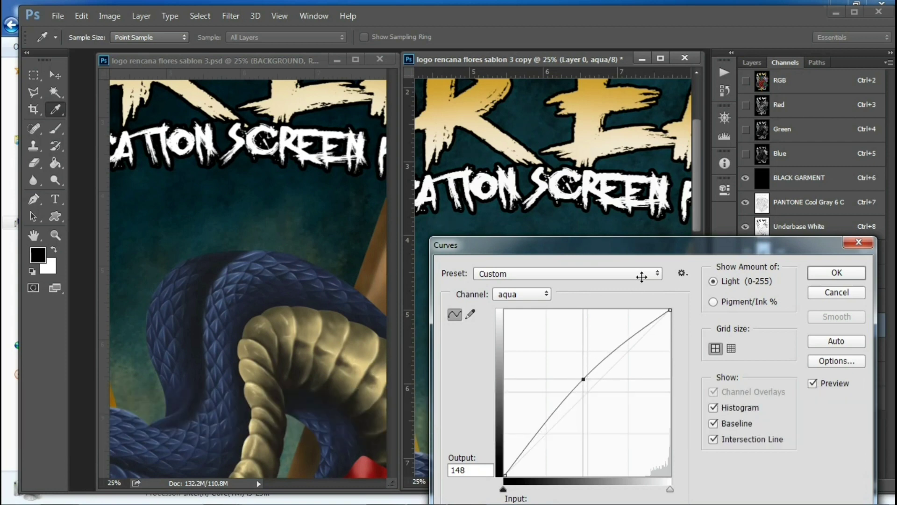
pyautogui.moveTo(642, 277); pyautogui.dragTo(833, 224)
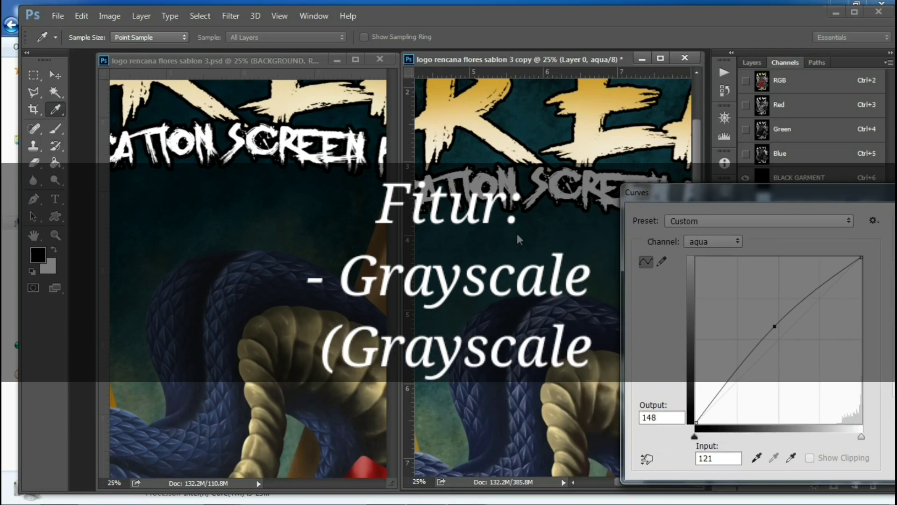
pyautogui.moveTo(655, 193); pyautogui.dragTo(336, 228)
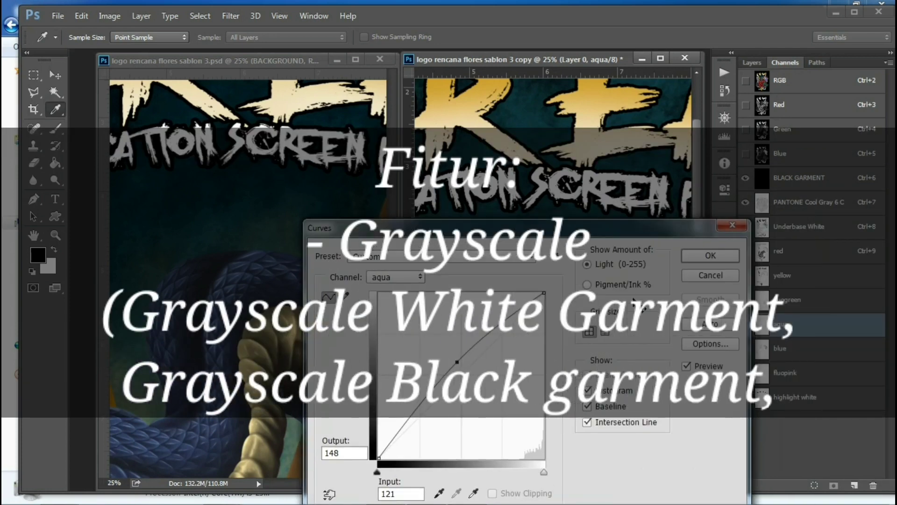
pyautogui.press('Return')
# Apply Levels to aqua with midtone gamma 1.21 and white input 249.
pyautogui.press('z')
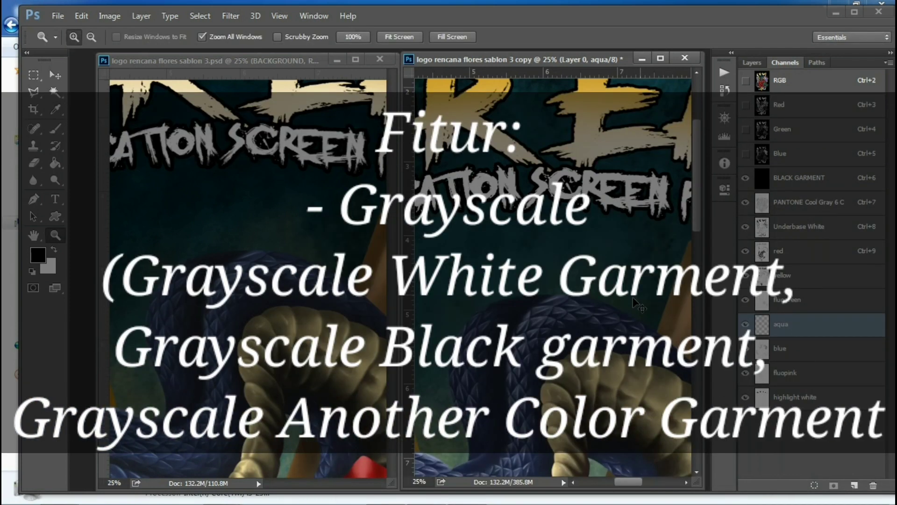
pyautogui.hotkey('ctrl', 'l')
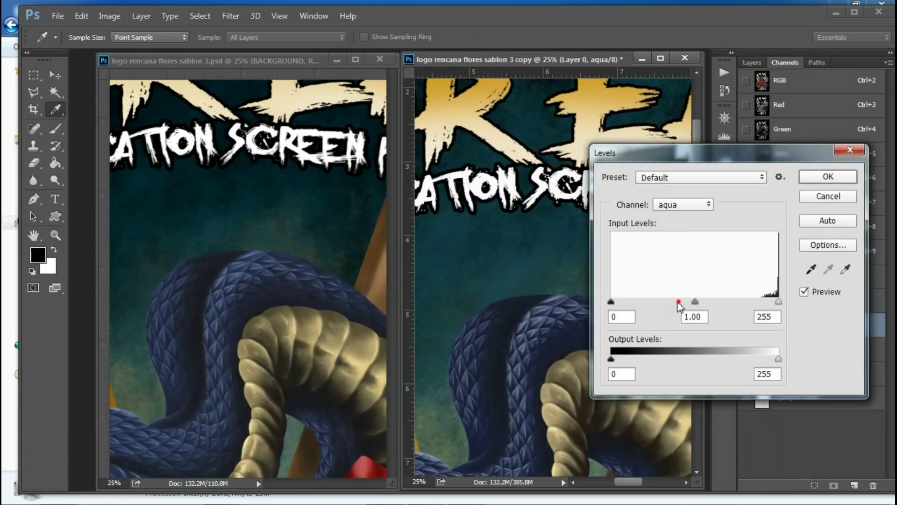
pyautogui.moveTo(679, 302)
pyautogui.mouseDown()
pyautogui.moveTo(671, 303)
pyautogui.moveTo(683, 305)
pyautogui.mouseUp()
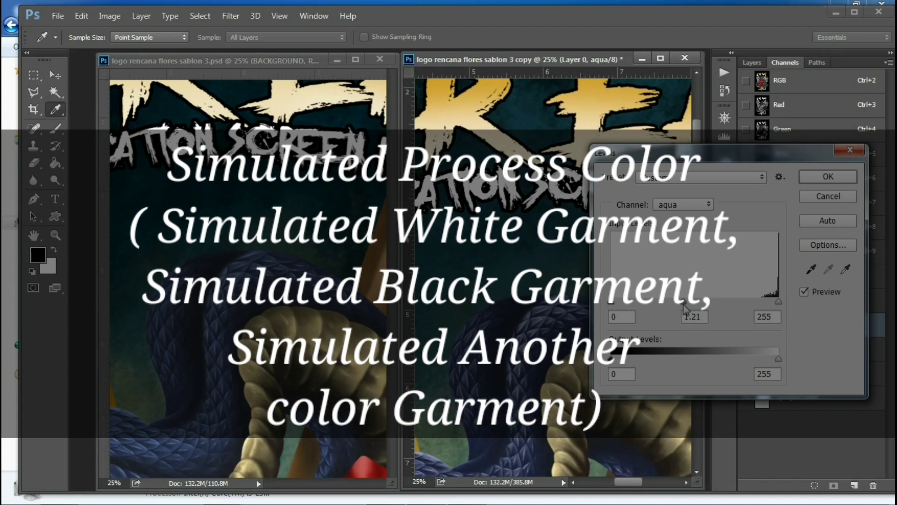
pyautogui.click(684, 304)
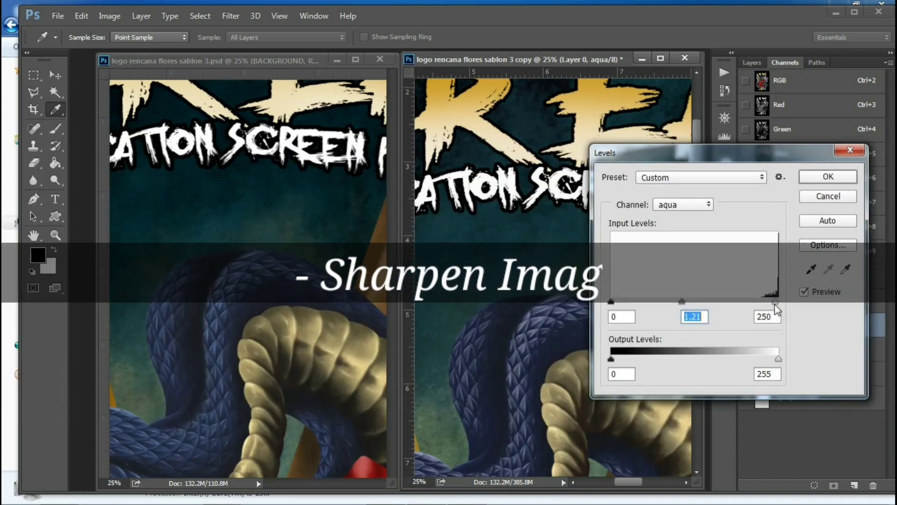
pyautogui.moveTo(779, 303); pyautogui.dragTo(774, 303)
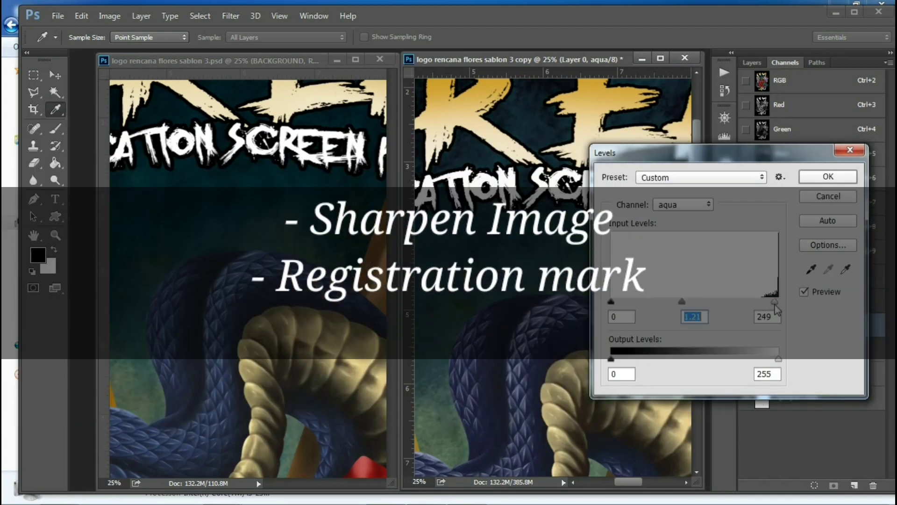
pyautogui.press('Return')
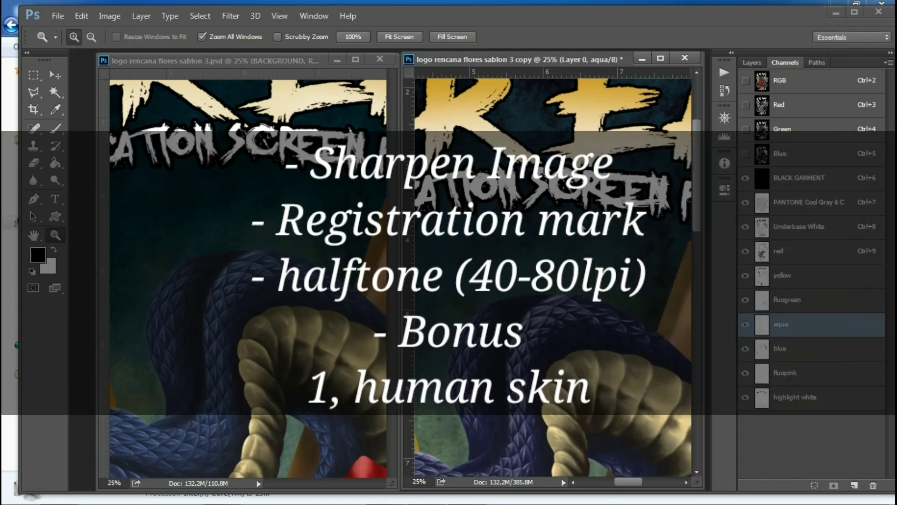
# Fit both the copy and the original artwork on screen.
pyautogui.rightClick(580, 224)
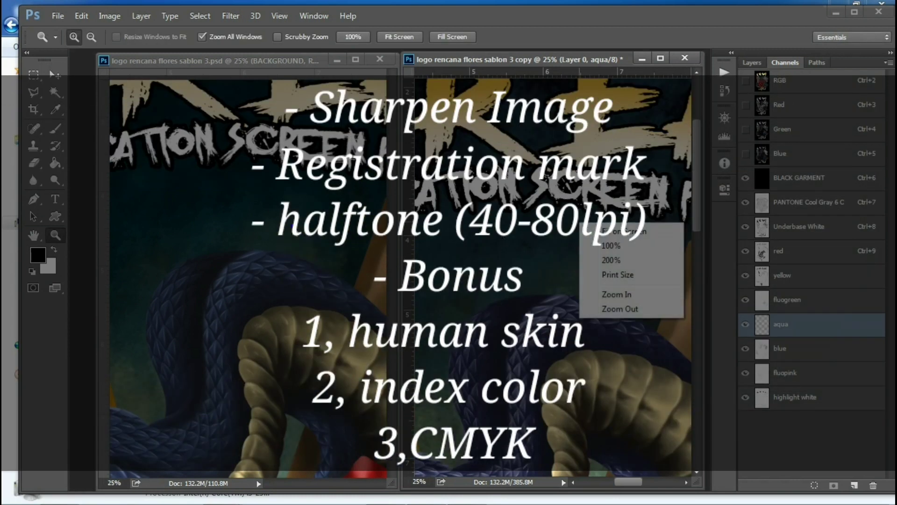
pyautogui.click(617, 231)
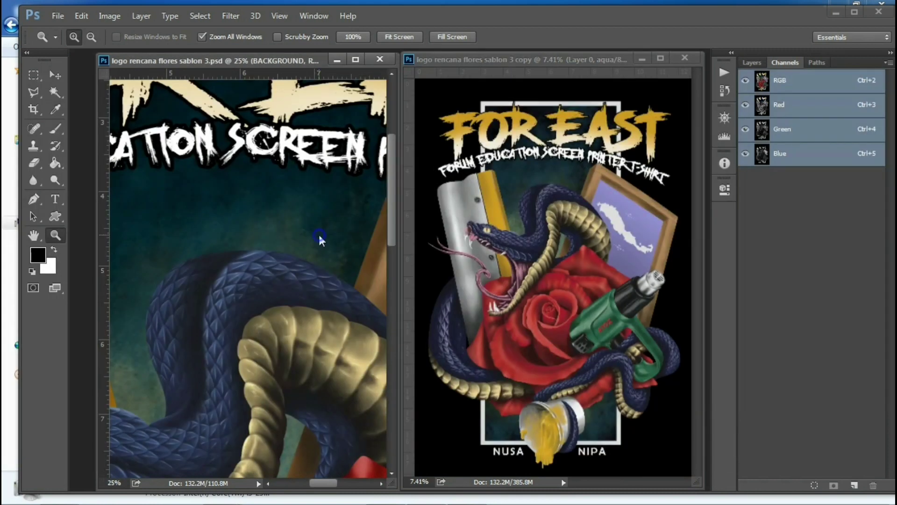
pyautogui.rightClick(320, 237)
pyautogui.click(341, 244)
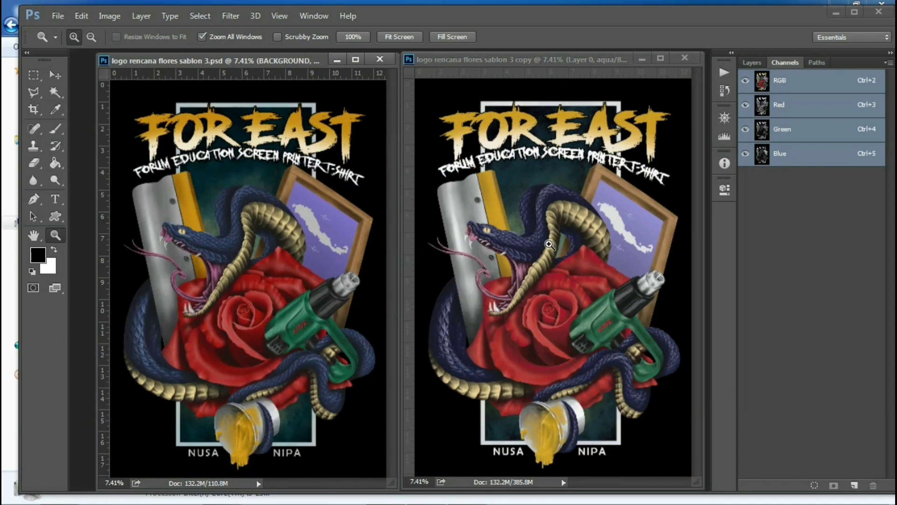
# Zoom in on the snake and set the aqua channel's Levels gamma to 1.08.
pyautogui.click(549, 244)
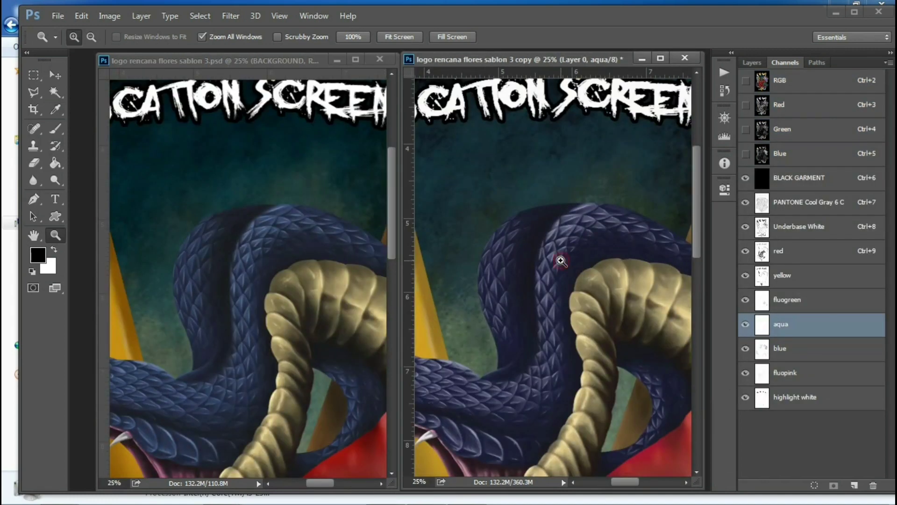
pyautogui.click(561, 257)
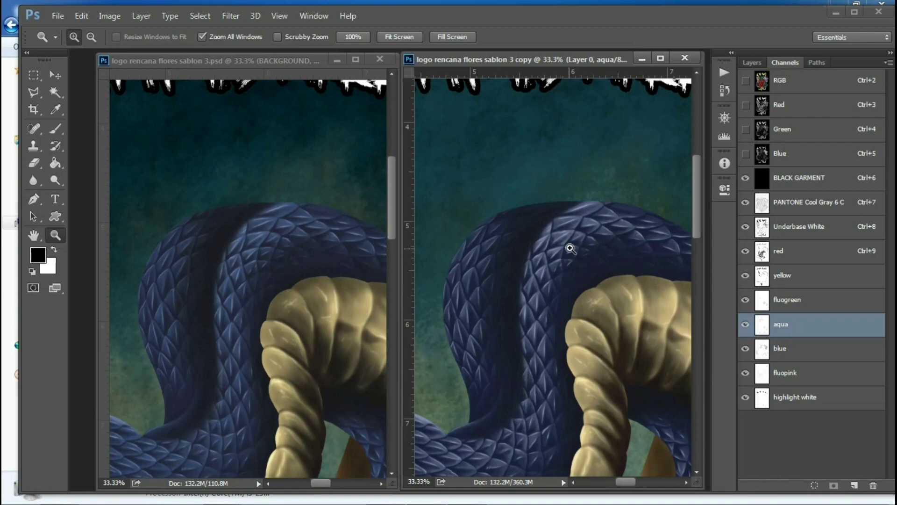
pyautogui.hotkey('ctrl', 'l')
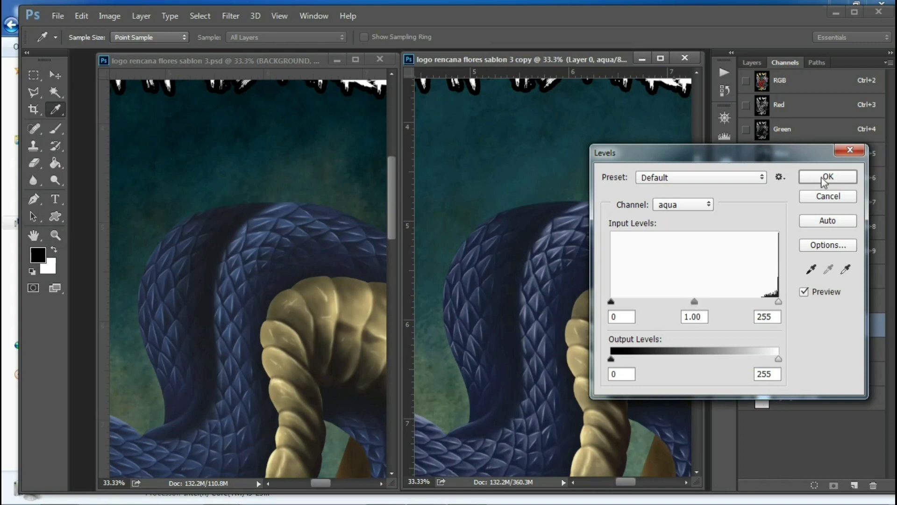
pyautogui.press('Up')
pyautogui.press('Up')
pyautogui.press('Up')
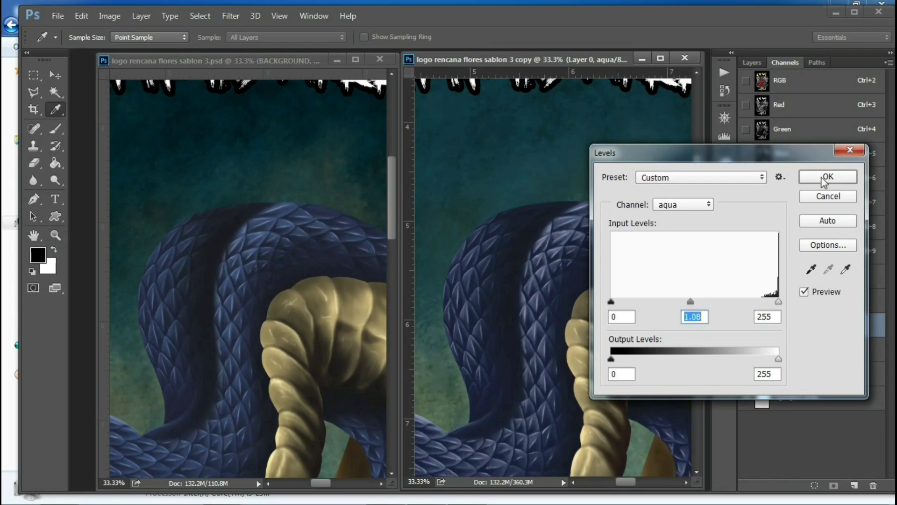
pyautogui.click(822, 177)
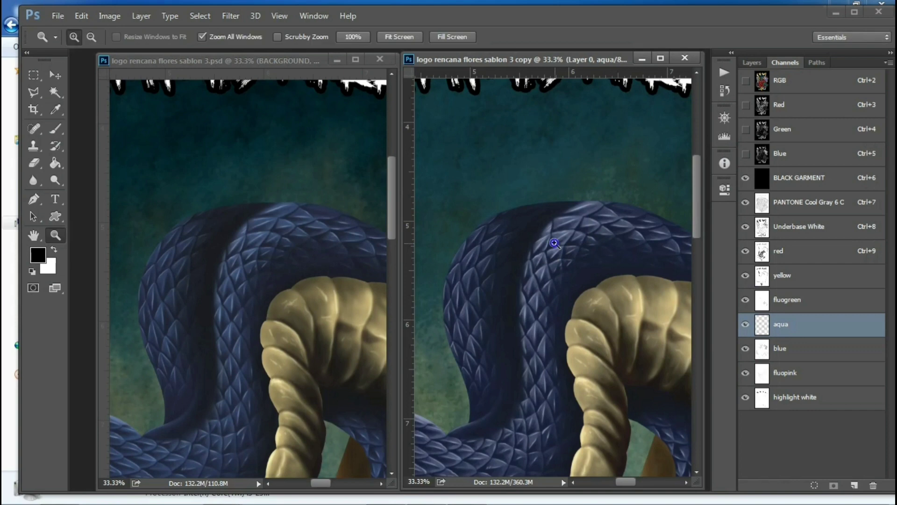
# Fit both documents on screen and make the copy active again.
pyautogui.rightClick(579, 262)
pyautogui.click(577, 262)
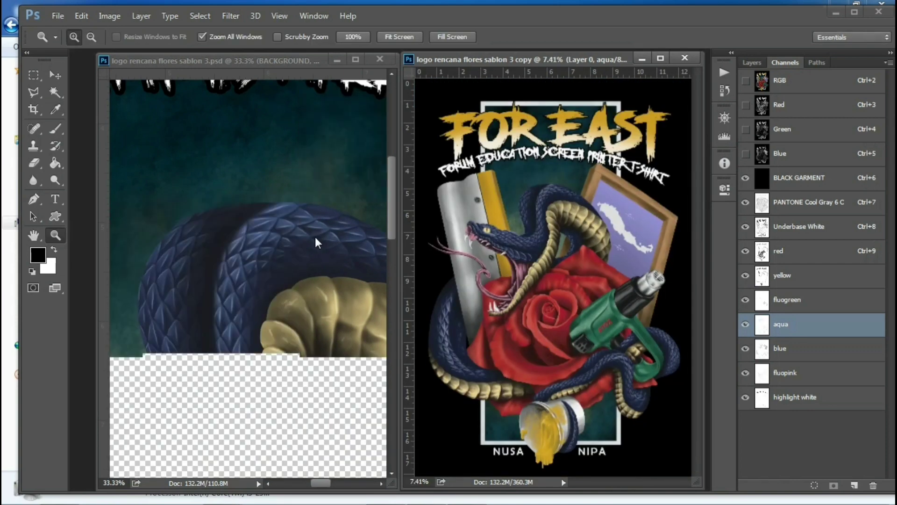
pyautogui.rightClick(325, 242)
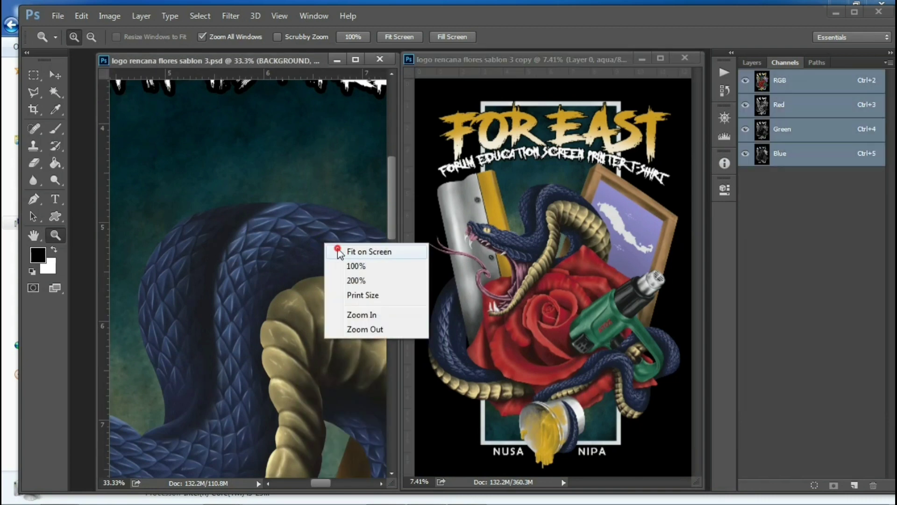
pyautogui.click(340, 251)
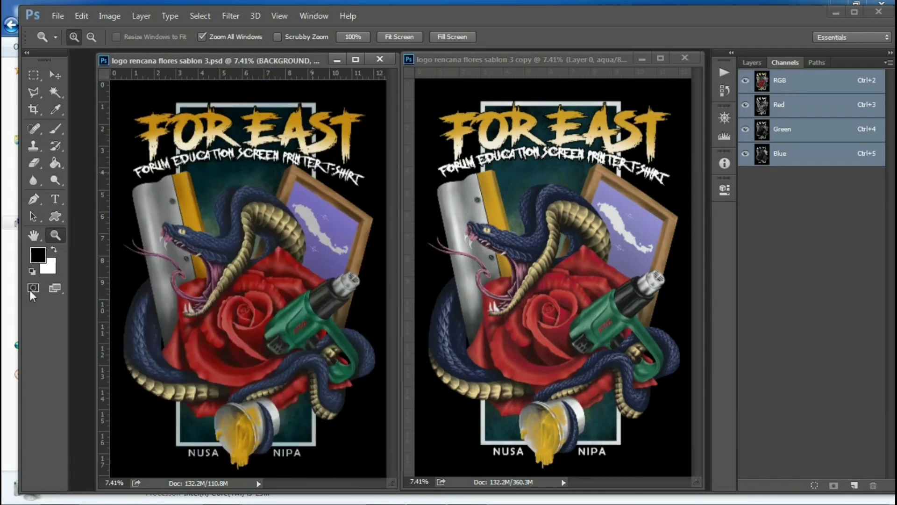
pyautogui.click(536, 67)
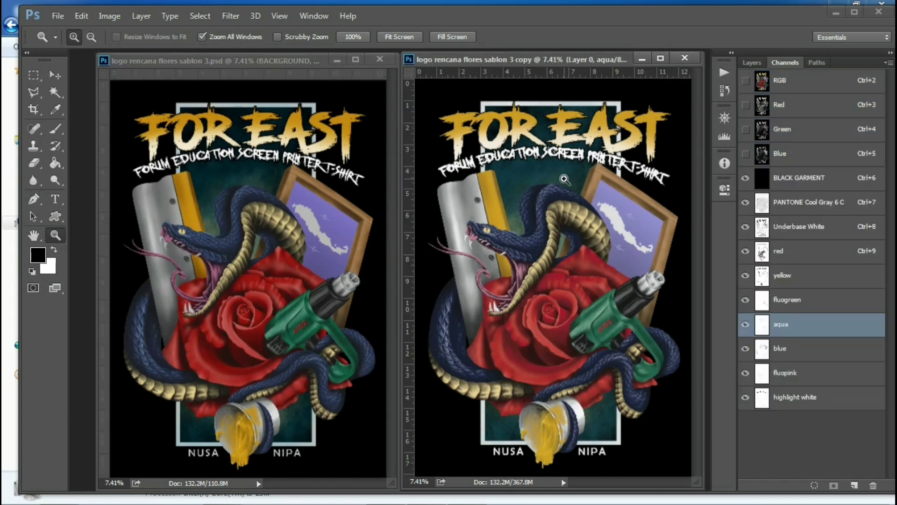
# Rename the BLACK GARMENT spot channel to 'channel 0'.
pyautogui.click(811, 180)
pyautogui.doubleClick(810, 180)
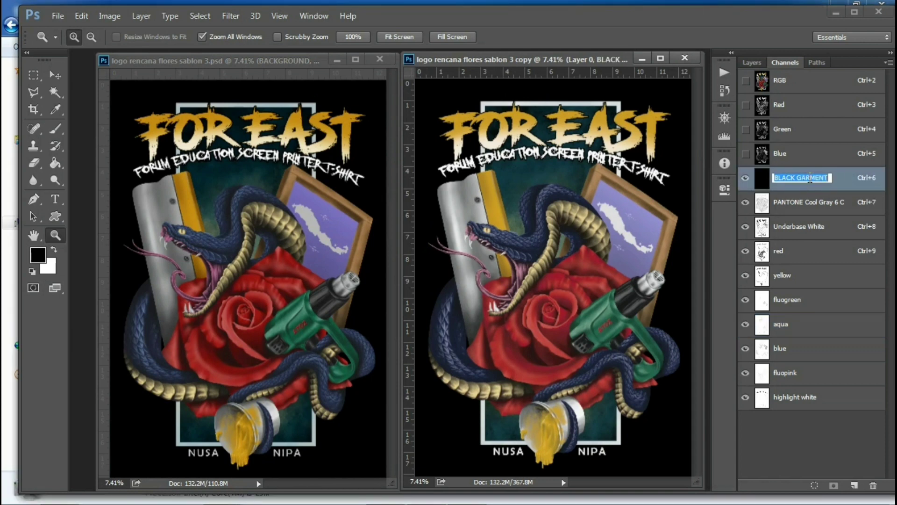
pyautogui.write('channel')
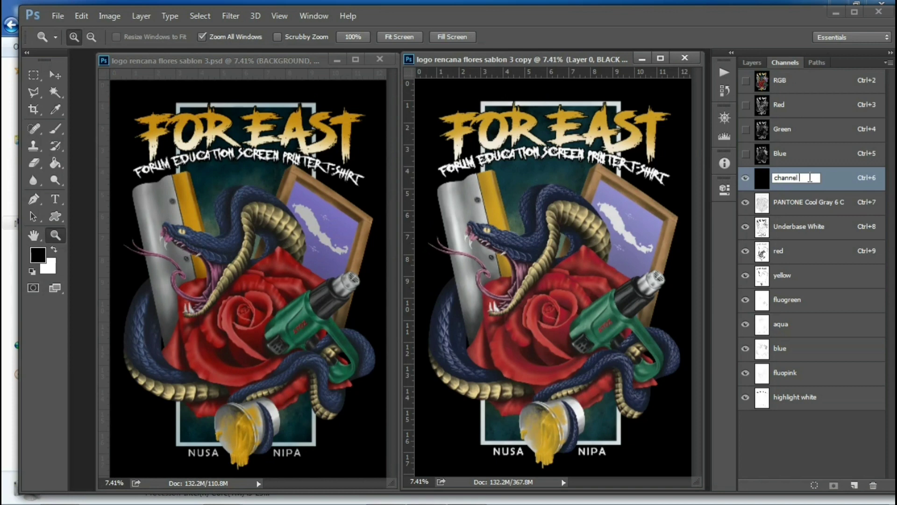
pyautogui.write(' 0')
pyautogui.press('Return')
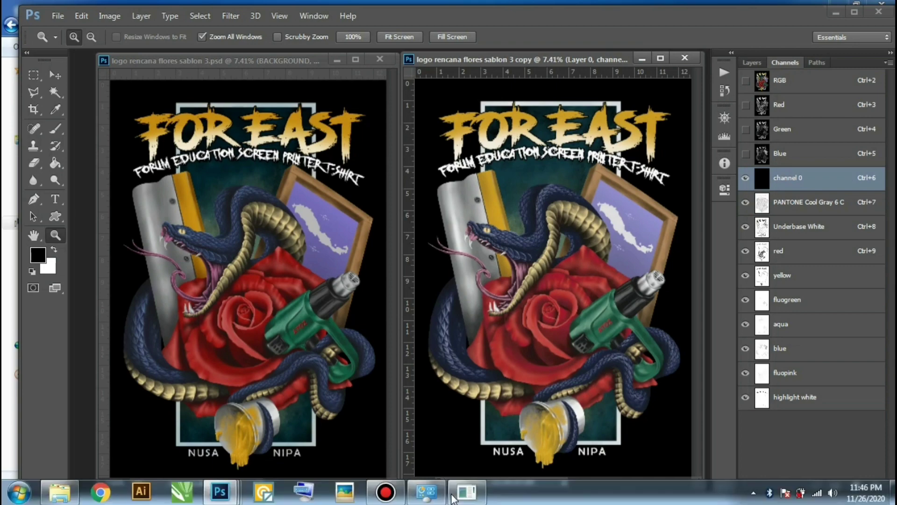
pyautogui.moveTo(466, 491)
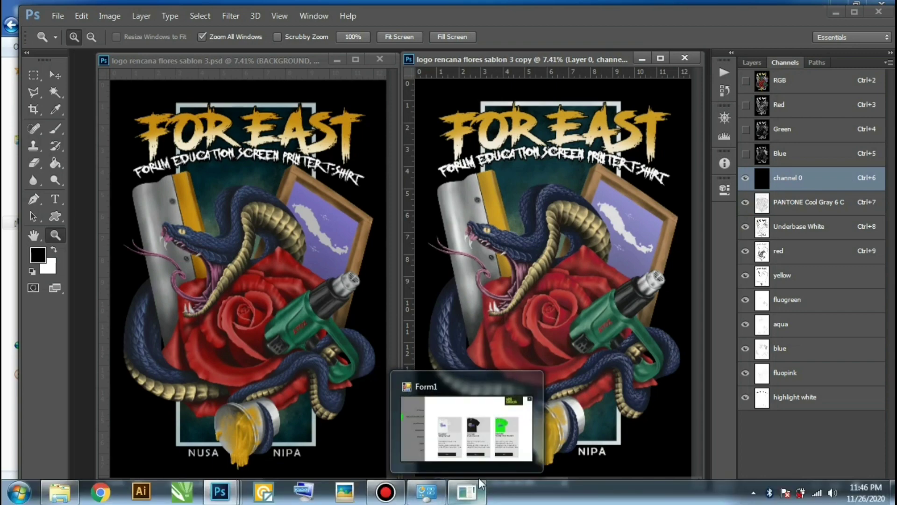
# Run the separation plugin's action on the copy, continuing past each unavailable-channel warning.
pyautogui.click(446, 426)
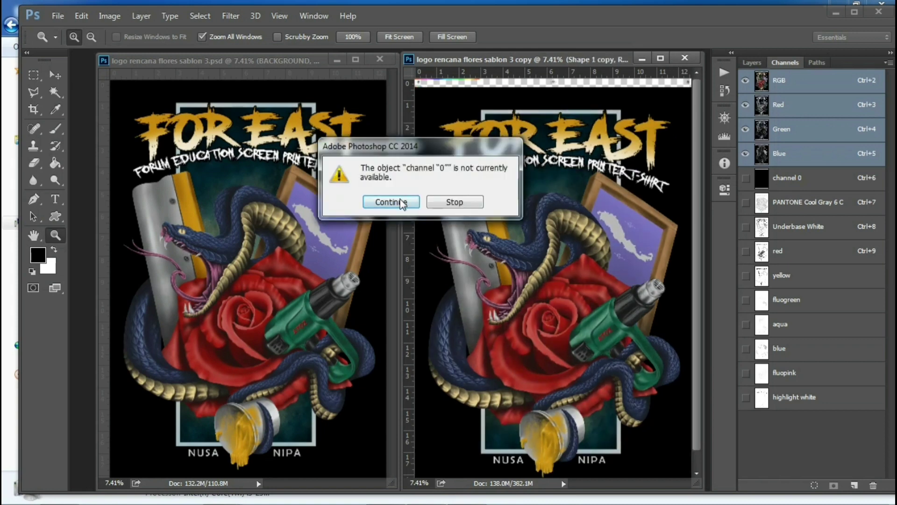
pyautogui.click(401, 202)
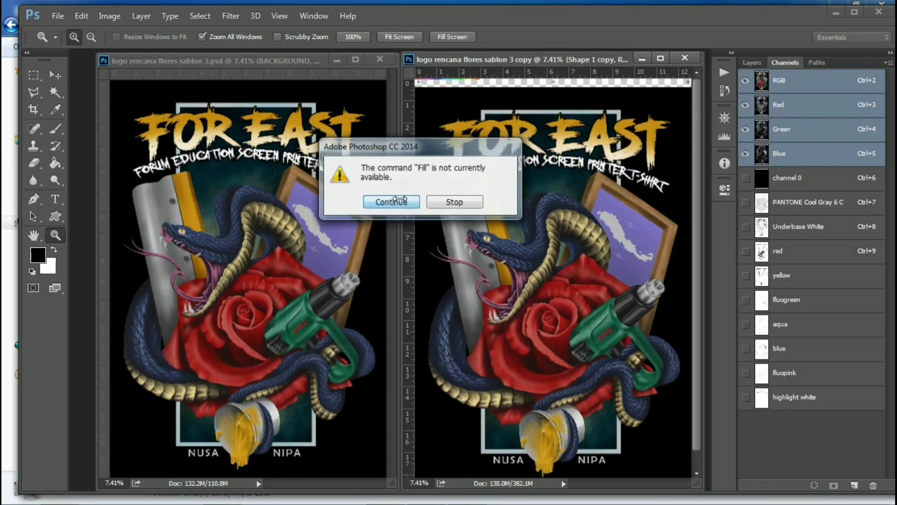
pyautogui.click(401, 201)
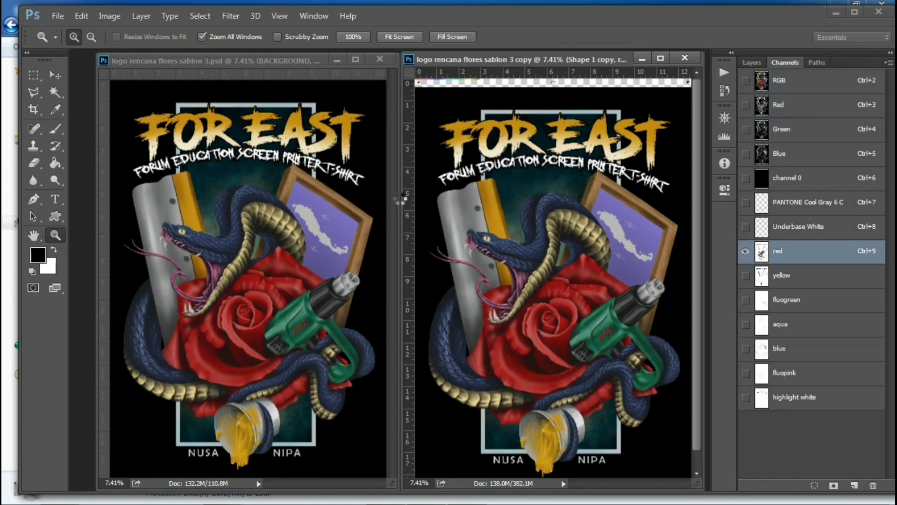
pyautogui.click(401, 202)
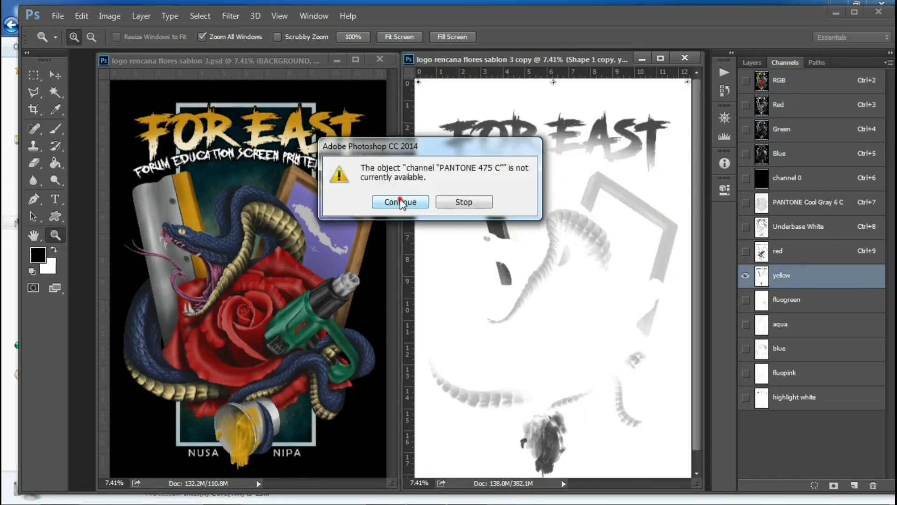
pyautogui.click(402, 202)
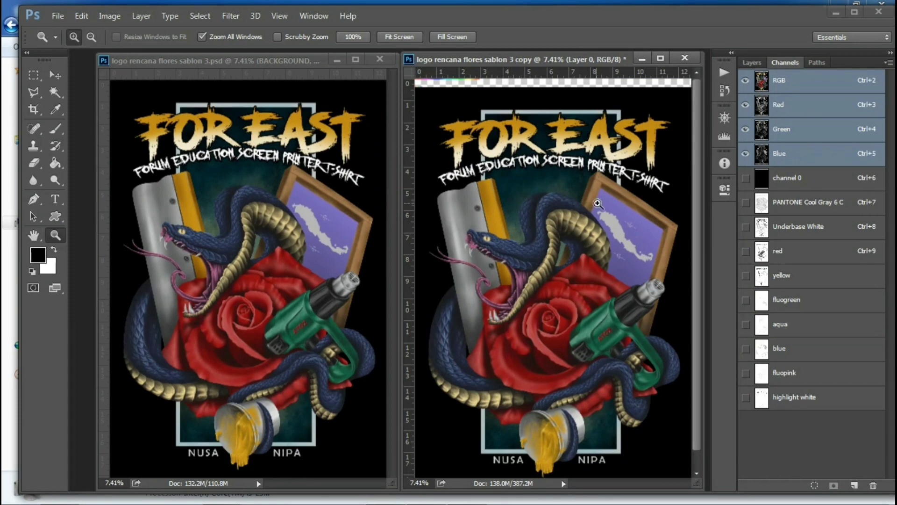
# View channel 0 alone and fit the copy document on screen.
pyautogui.click(771, 182)
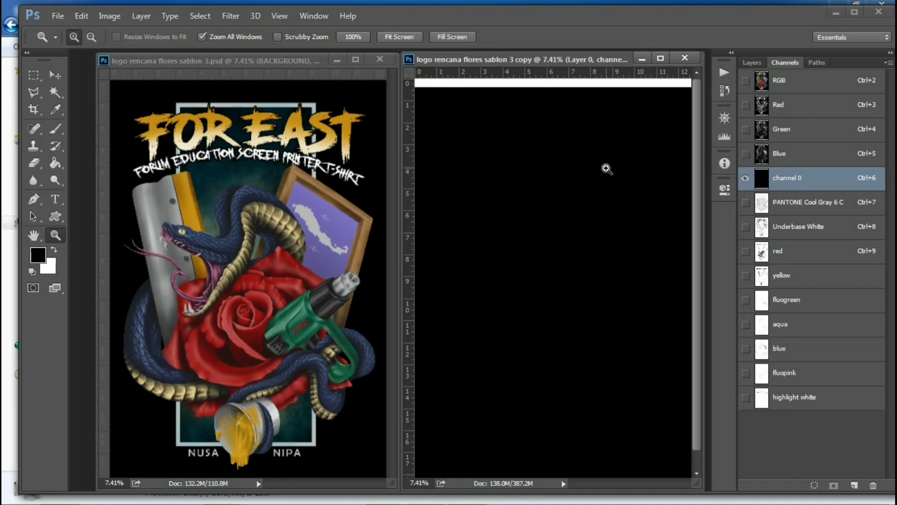
pyautogui.click(602, 175)
pyautogui.rightClick(602, 176)
pyautogui.click(612, 174)
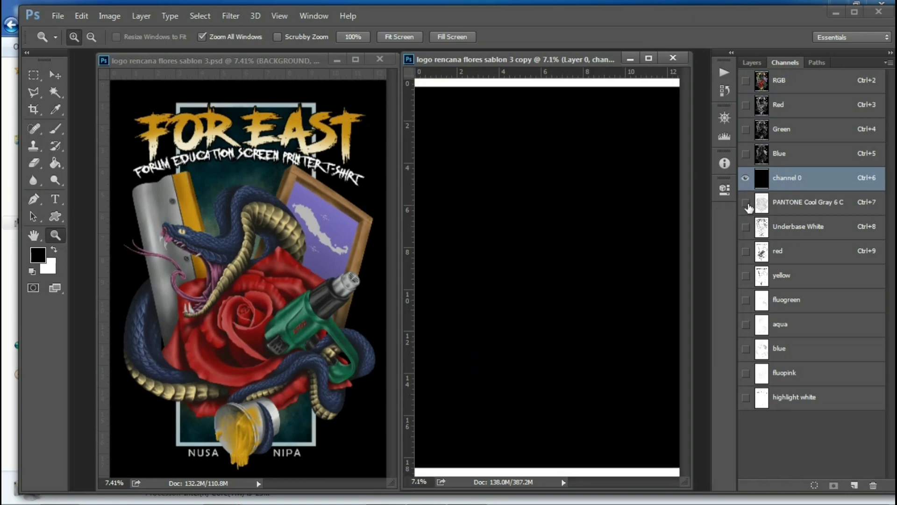
# Show the PANTONE Cool Gray 6 C channel and zoom in on the title lettering.
pyautogui.click(746, 202)
pyautogui.click(535, 81)
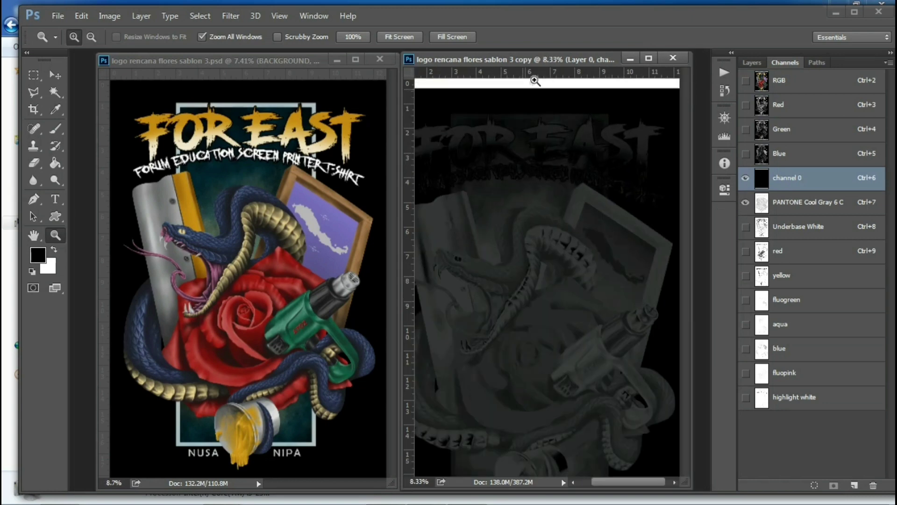
pyautogui.click(532, 83)
pyautogui.click(559, 91)
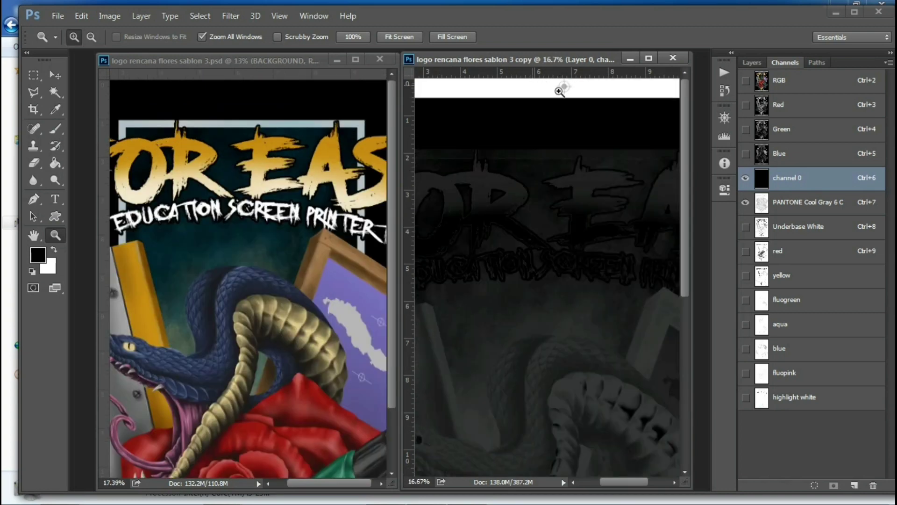
pyautogui.click(569, 105)
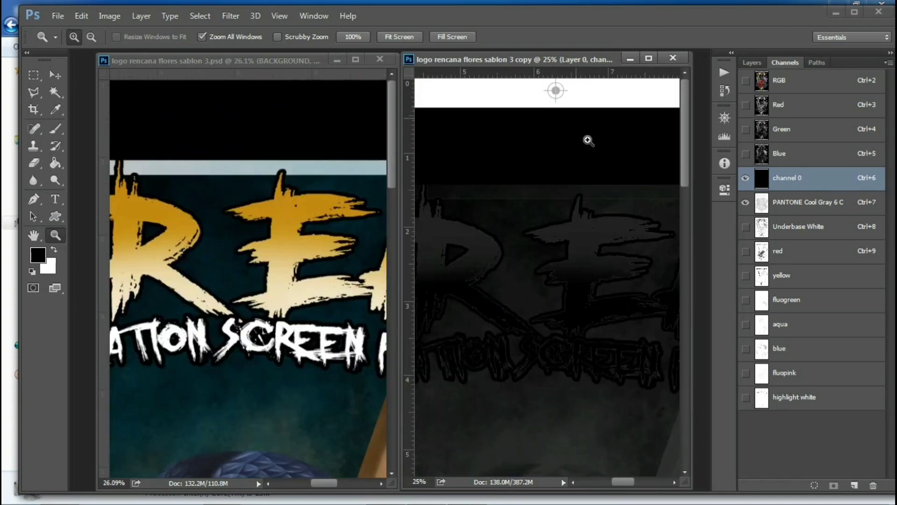
# Show the Underbase White, red, yellow, fluogreen and aqua channels, then delete cyan.
pyautogui.click(746, 227)
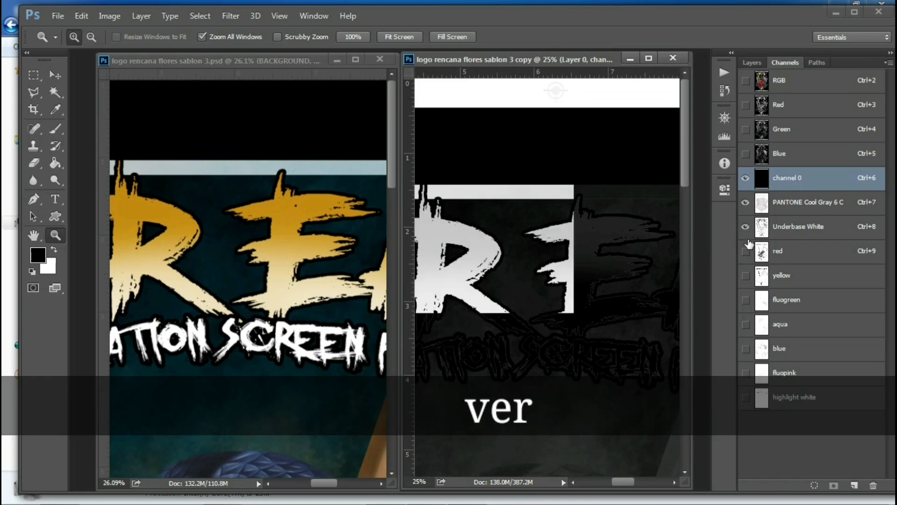
pyautogui.click(746, 251)
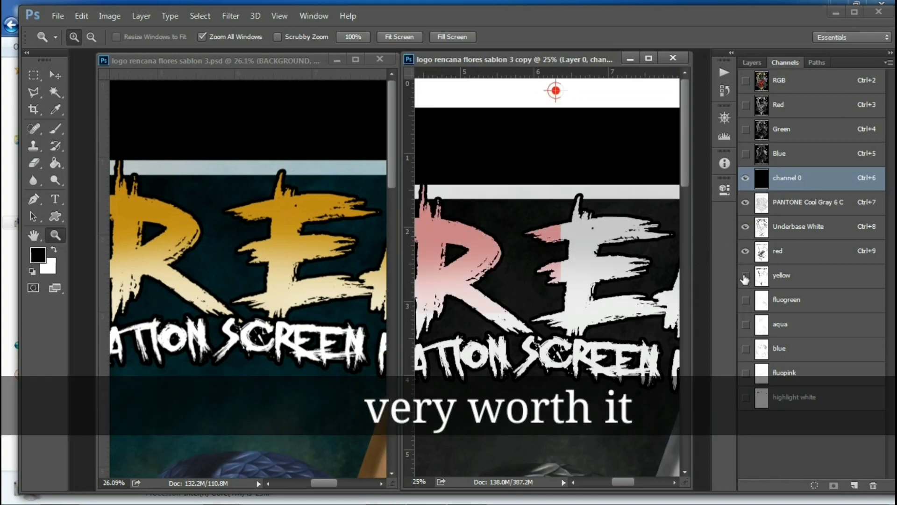
pyautogui.click(746, 276)
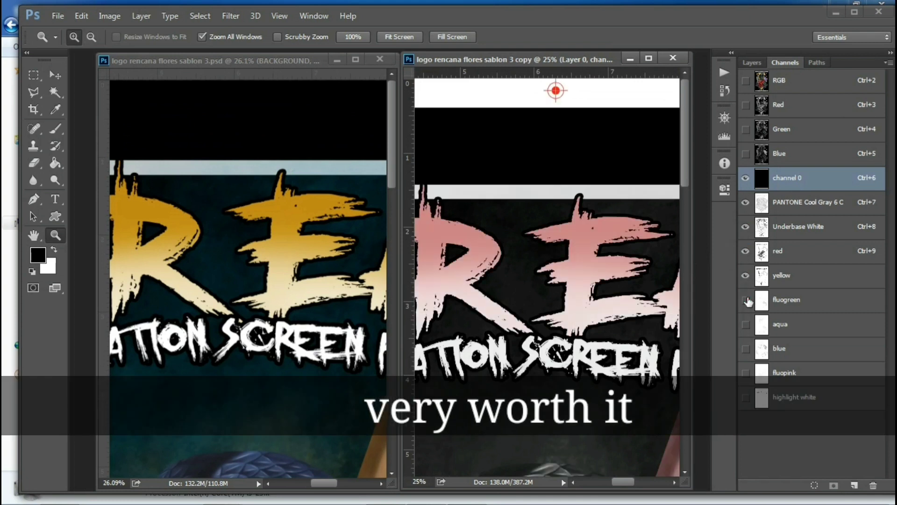
pyautogui.click(746, 300)
pyautogui.click(746, 325)
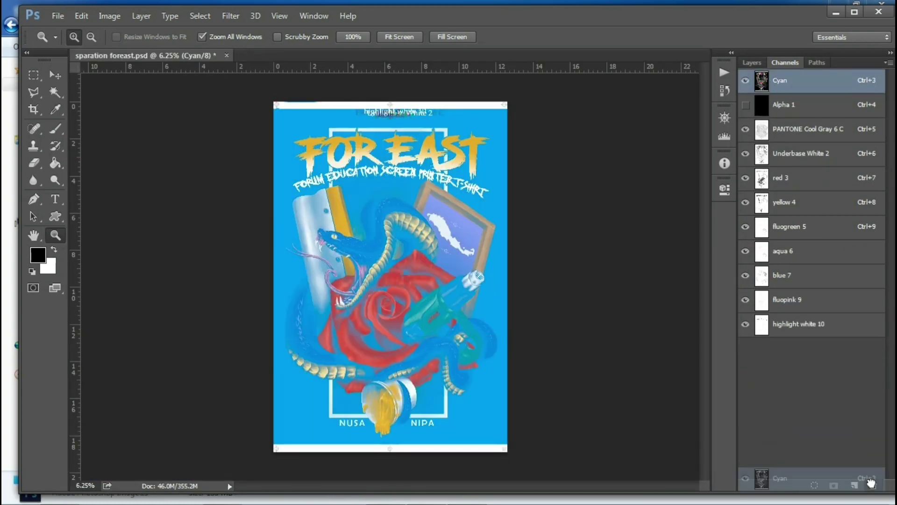
pyautogui.moveTo(871, 483); pyautogui.dragTo(872, 485)
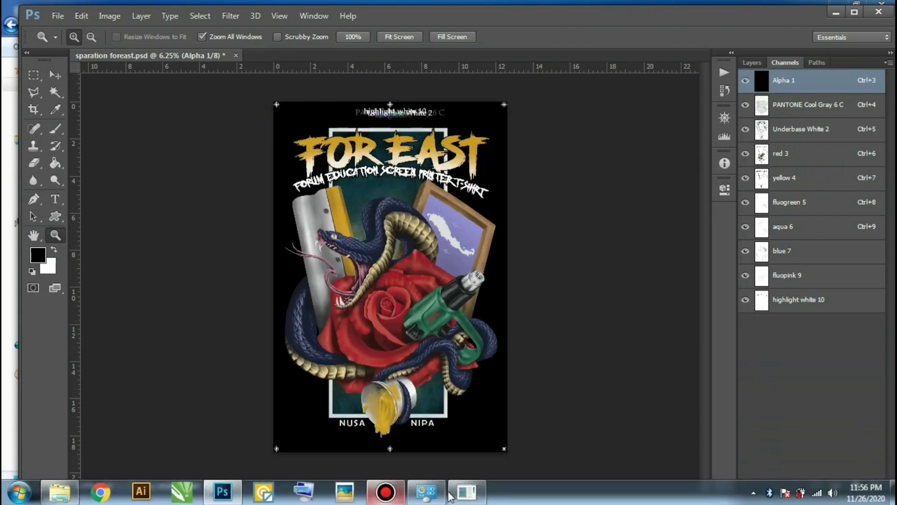
# Run the ultiGluck Halftone conversion on all channels, continuing past the missing blue channel warning.
pyautogui.click(465, 494)
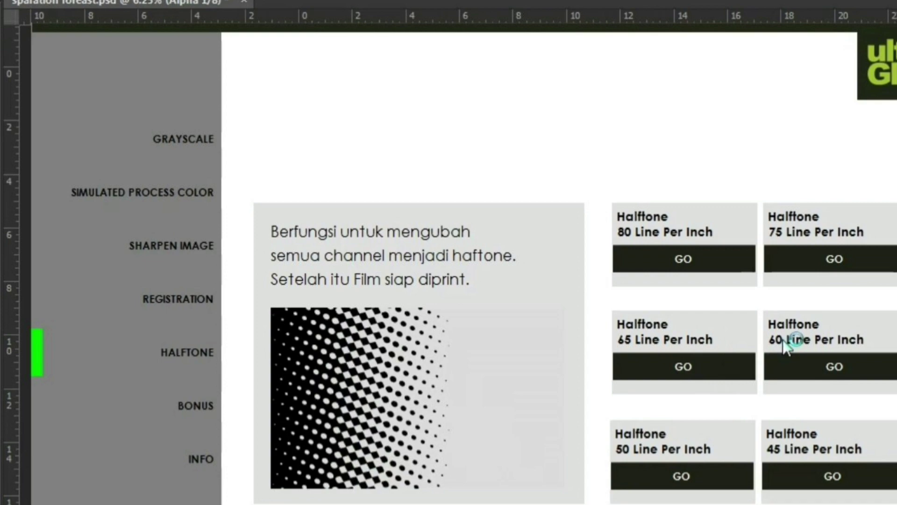
pyautogui.click(787, 343)
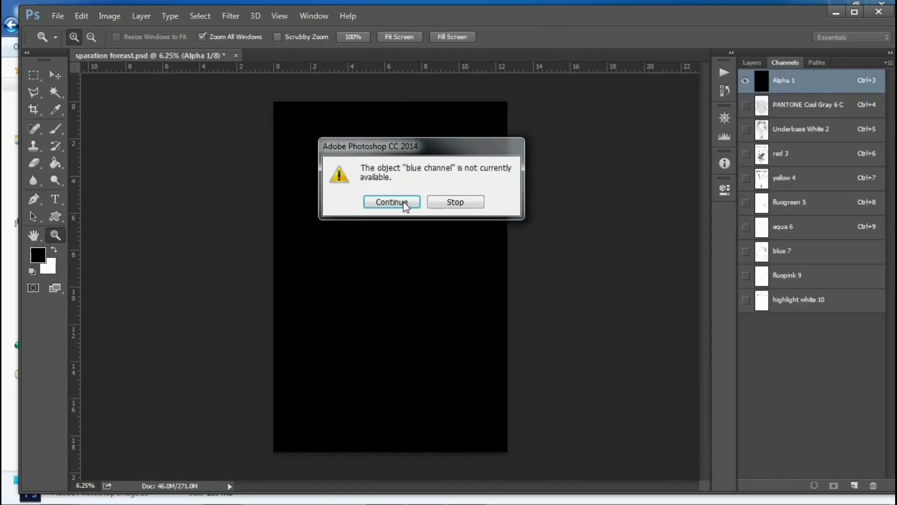
pyautogui.click(385, 202)
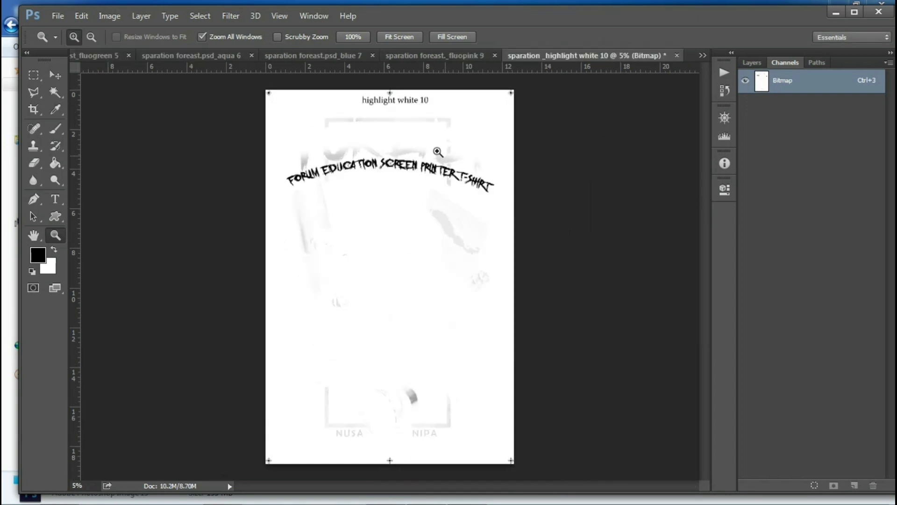
# Inspect the SCREEN lettering dots, then convert highlight white 10 to Grayscale at size ratio 1.
pyautogui.click(391, 157)
pyautogui.click(397, 278)
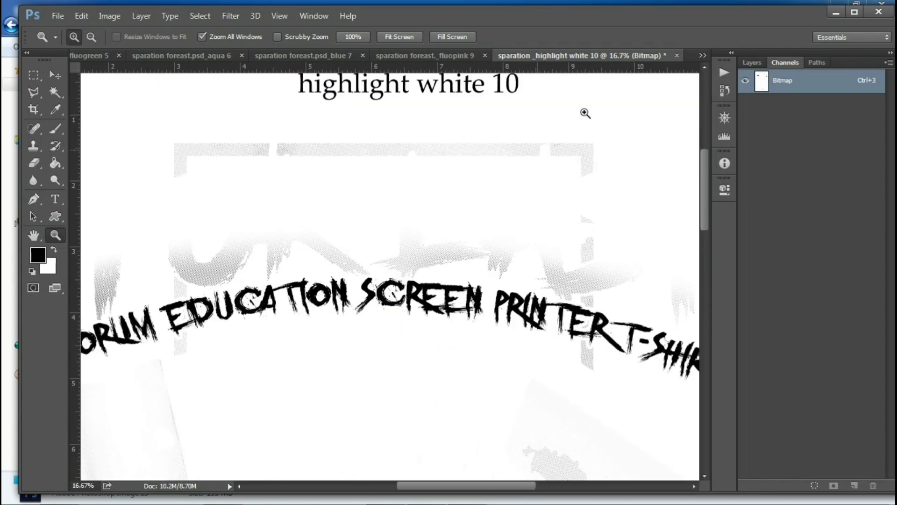
pyautogui.click(110, 15)
pyautogui.click(286, 40)
pyautogui.click(248, 146)
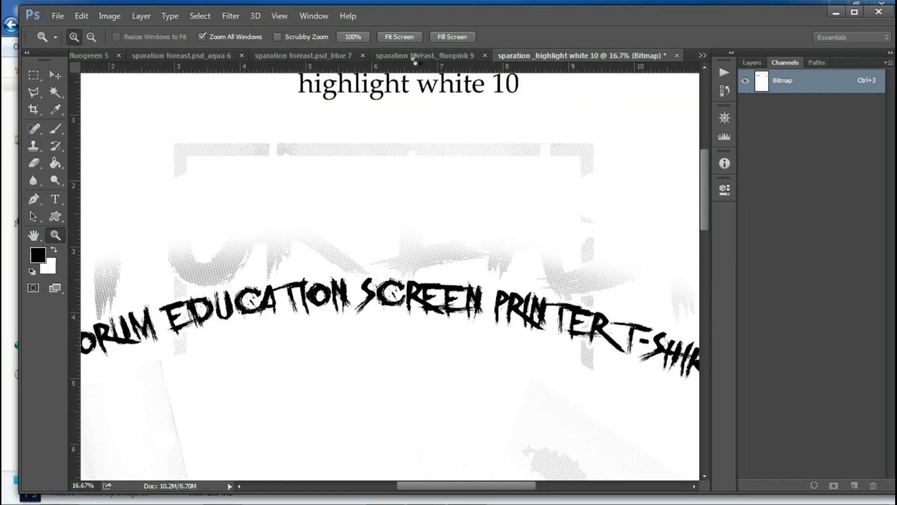
# Convert the fluopink 9 and blue 7 separations to Grayscale.
pyautogui.click(259, 148)
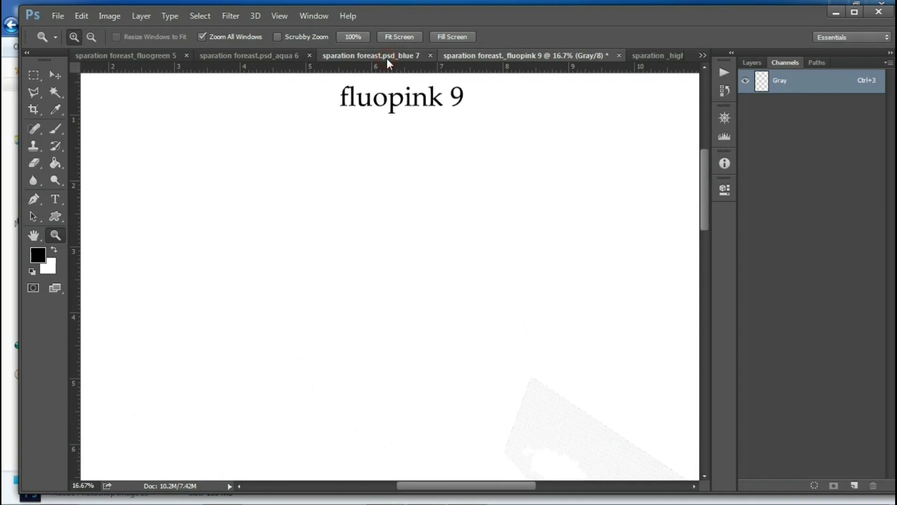
pyautogui.click(384, 58)
pyautogui.click(109, 15)
pyautogui.click(285, 40)
pyautogui.click(248, 145)
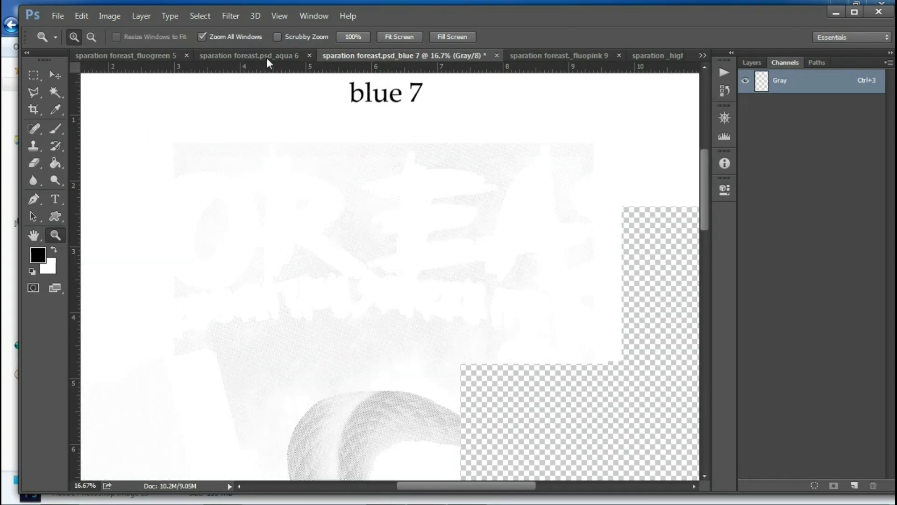
# Convert the aqua 6 and fluogreen 5 separations to Grayscale.
pyautogui.click(267, 57)
pyautogui.click(109, 16)
pyautogui.click(285, 41)
pyautogui.click(252, 150)
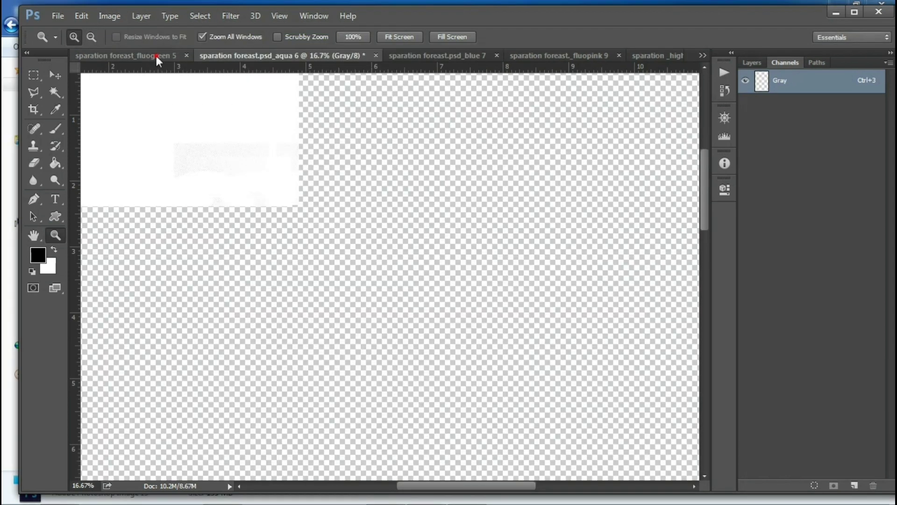
pyautogui.click(156, 55)
pyautogui.click(110, 16)
pyautogui.click(255, 41)
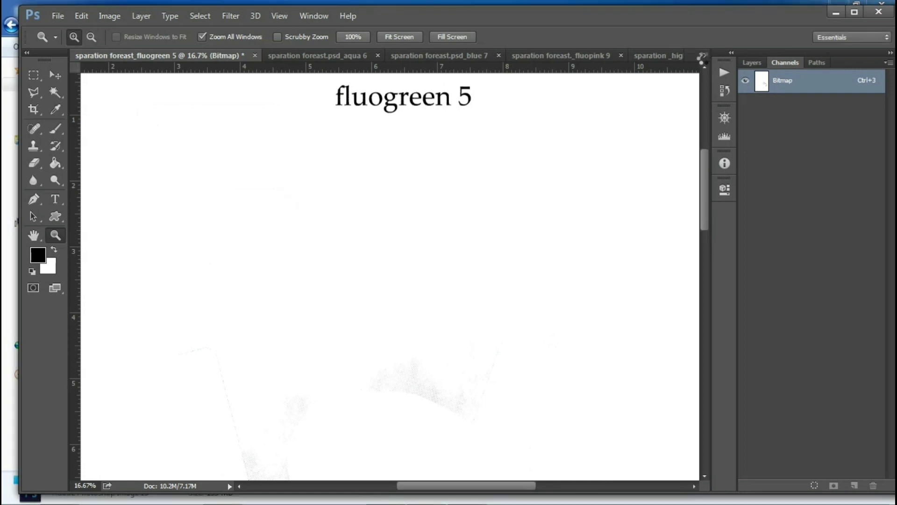
# Convert the yellow 4 separation to Grayscale.
pyautogui.click(703, 55)
pyautogui.click(772, 102)
pyautogui.click(110, 15)
pyautogui.click(280, 43)
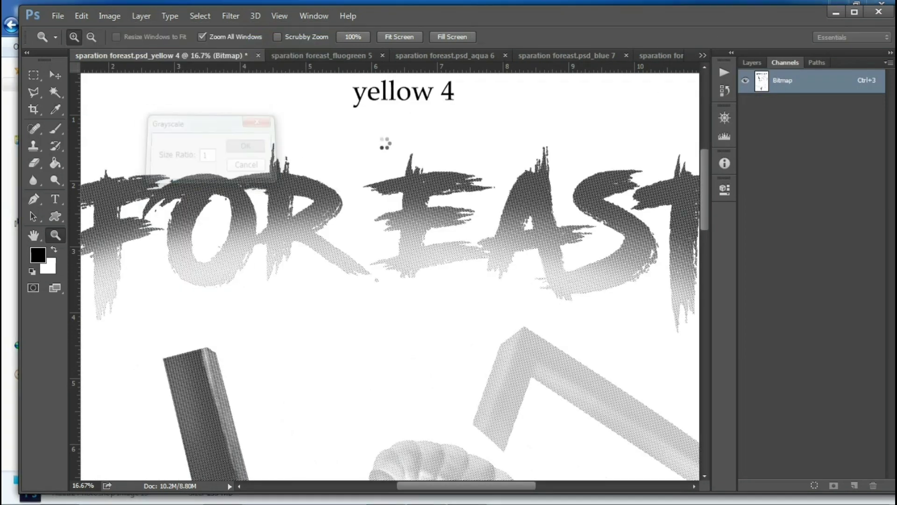
pyautogui.press('Return')
# Convert the red 3 separation to Grayscale.
pyautogui.click(703, 55)
pyautogui.click(766, 88)
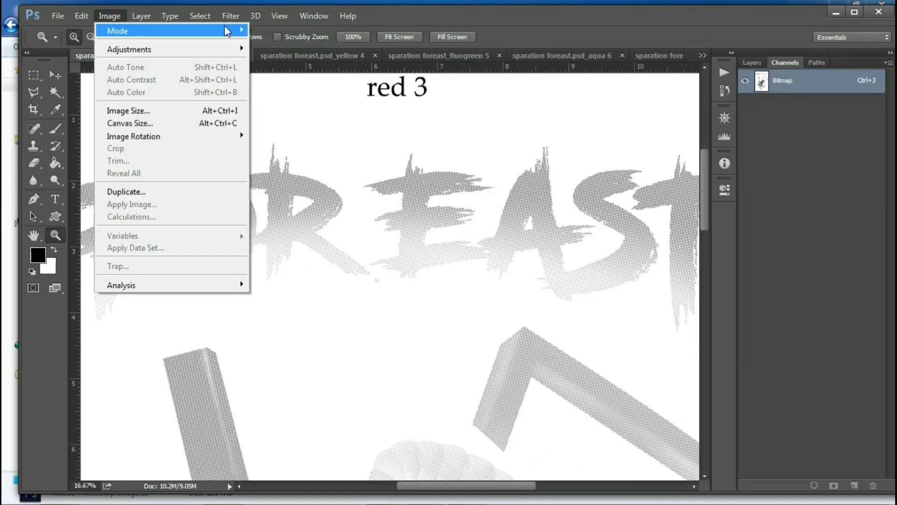
pyautogui.click(281, 41)
pyautogui.click(254, 147)
# Convert the Underbase White 2 separation to Grayscale.
pyautogui.click(702, 55)
pyautogui.click(753, 73)
pyautogui.click(109, 15)
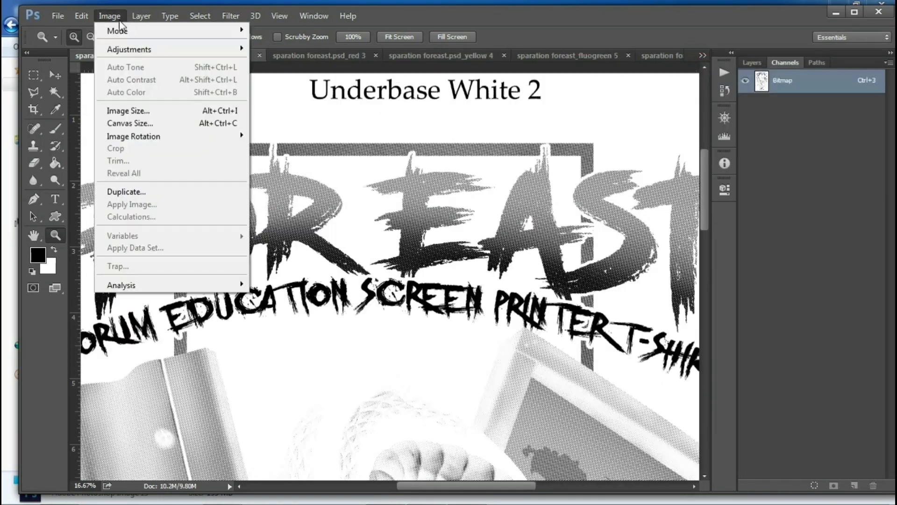
pyautogui.click(280, 41)
pyautogui.click(245, 146)
# Convert the PANTONE Cool Gray 6 C separation to Grayscale.
pyautogui.click(703, 55)
pyautogui.click(786, 59)
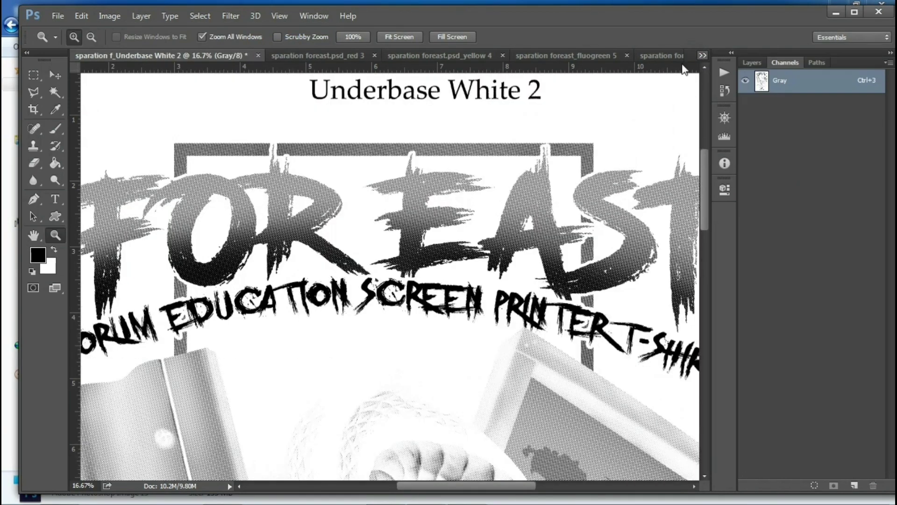
pyautogui.click(109, 16)
pyautogui.click(281, 41)
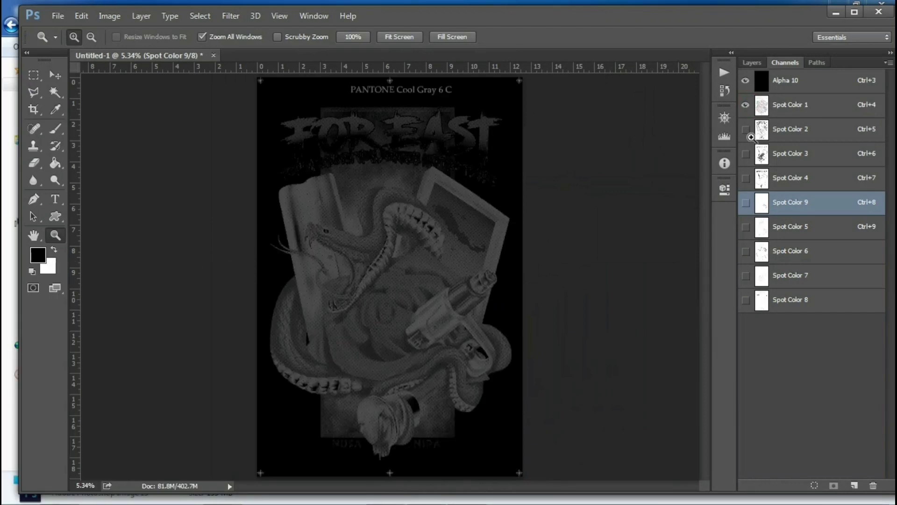
# Make Spot Color 2, 3, 4, 5, 7, 8 and 9 channels visible in Untitled-1.
pyautogui.click(750, 134)
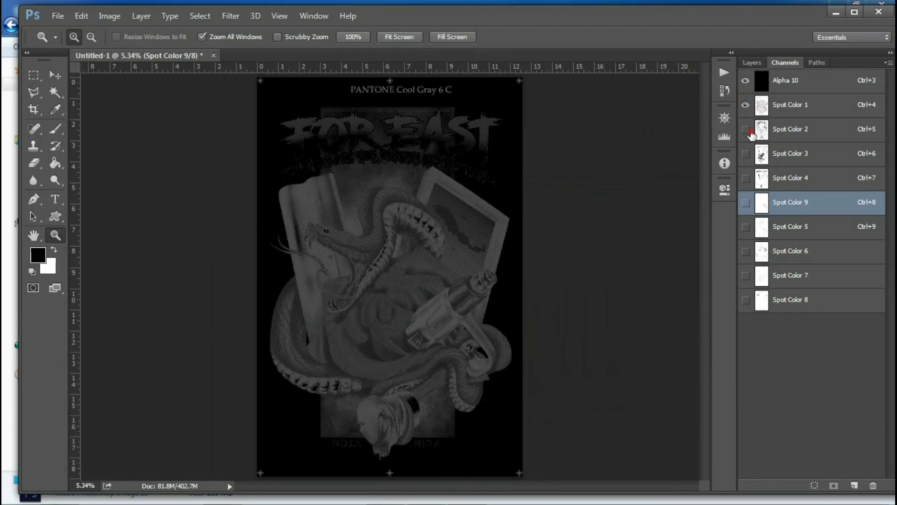
pyautogui.click(746, 153)
pyautogui.click(746, 178)
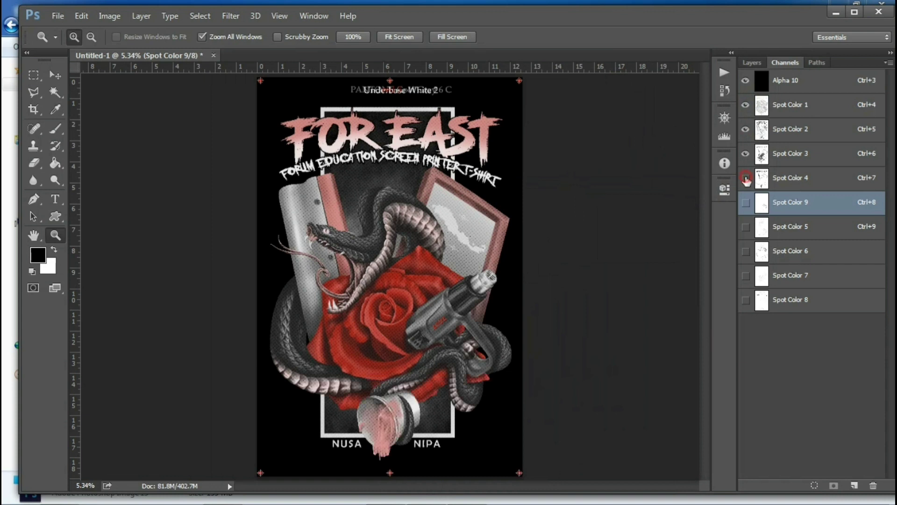
pyautogui.click(746, 203)
pyautogui.click(746, 205)
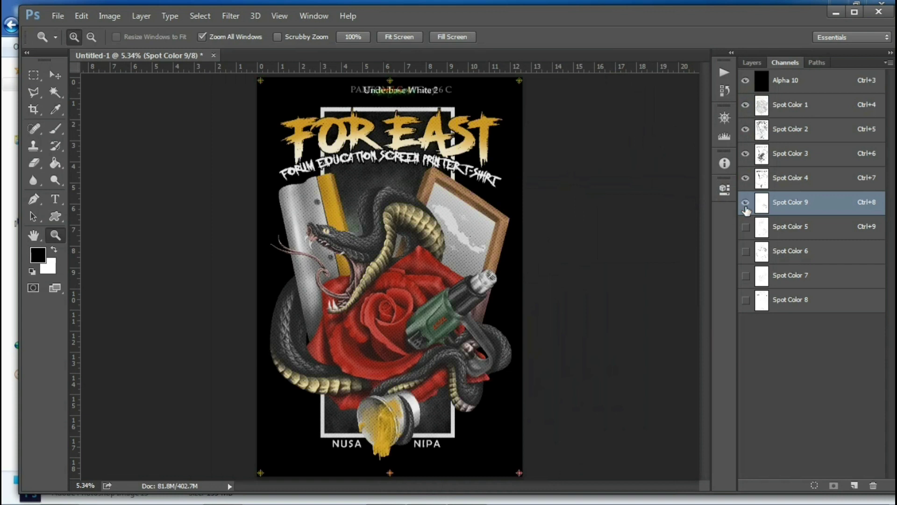
pyautogui.click(747, 227)
pyautogui.click(746, 276)
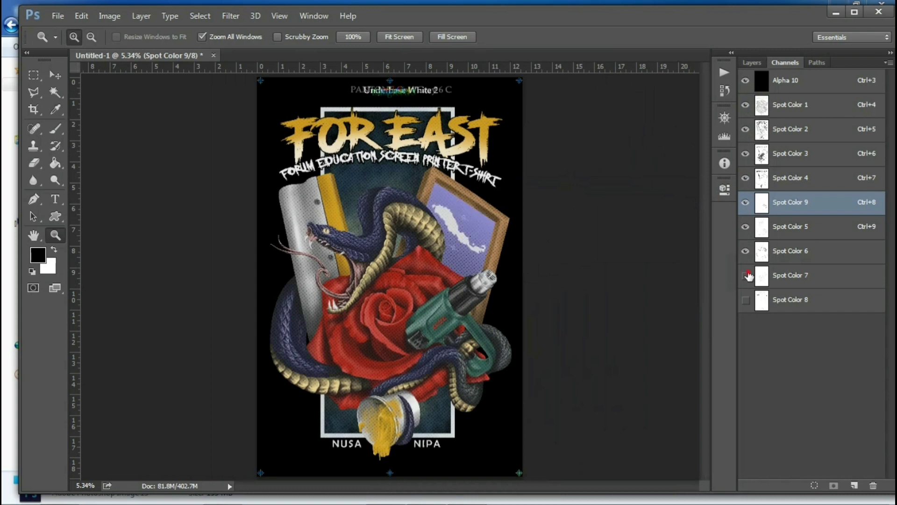
pyautogui.click(747, 299)
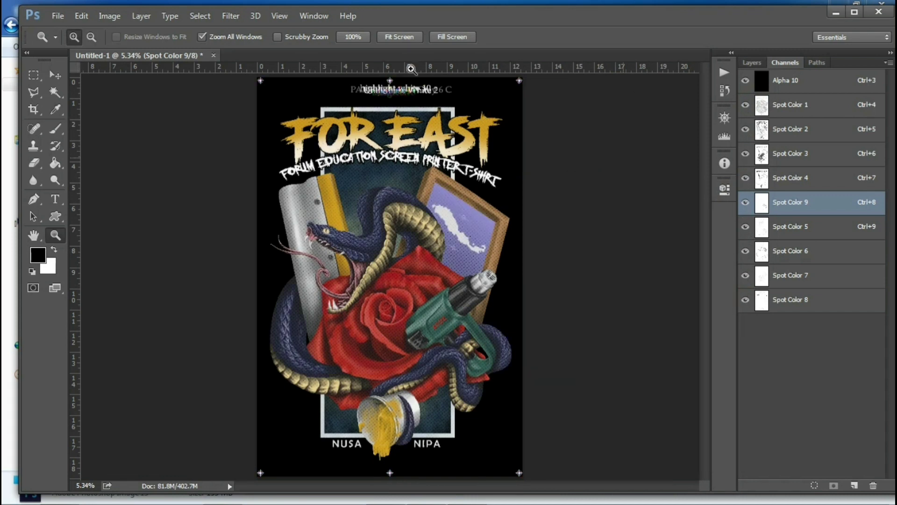
# Zoom in progressively on the snake and its head.
pyautogui.click(360, 298)
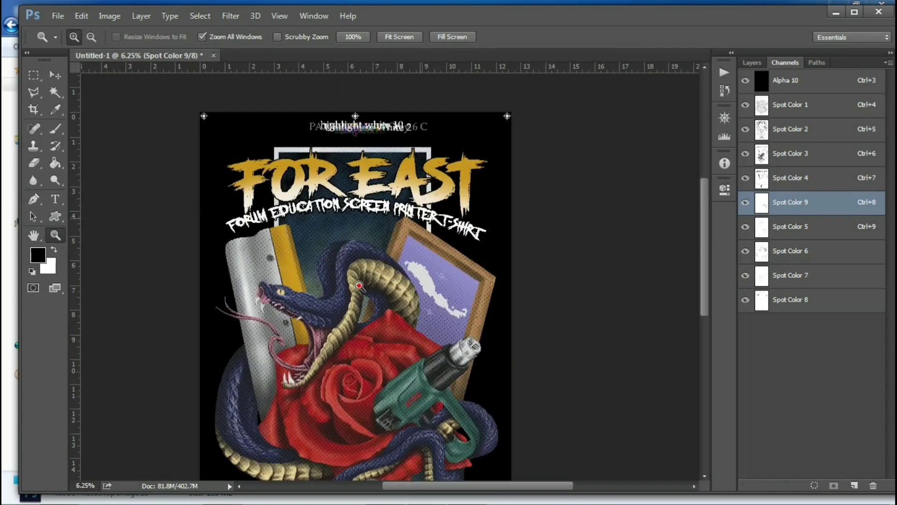
pyautogui.click(359, 285)
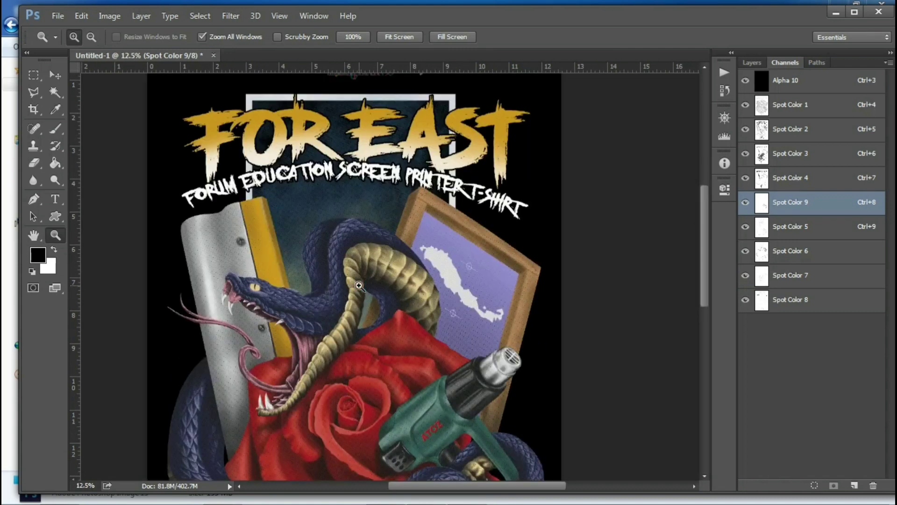
pyautogui.click(359, 285)
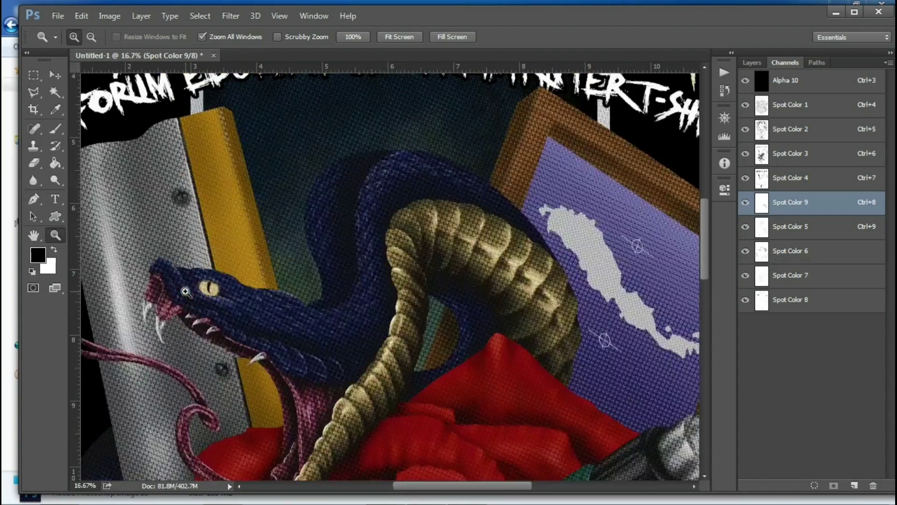
pyautogui.click(187, 289)
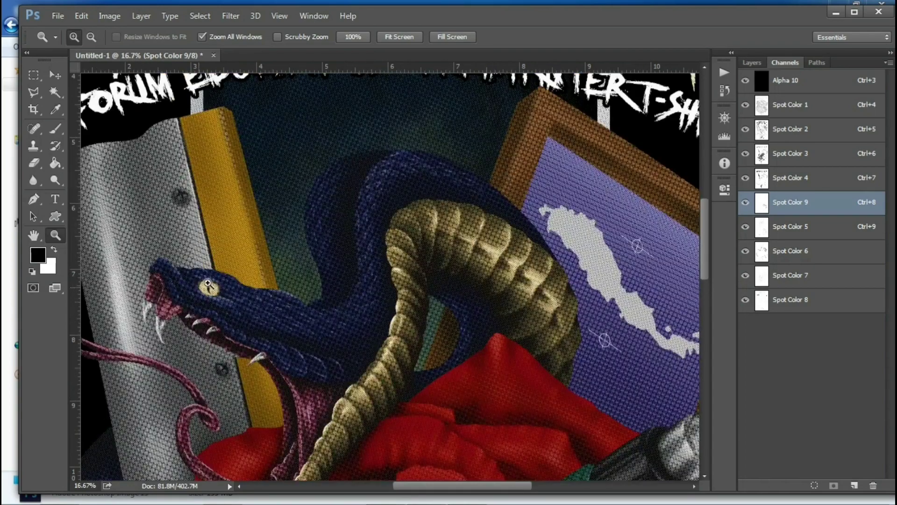
pyautogui.click(230, 273)
# Magnify the snake's head dots to 200%, then fit the artwork on screen.
pyautogui.click(258, 278)
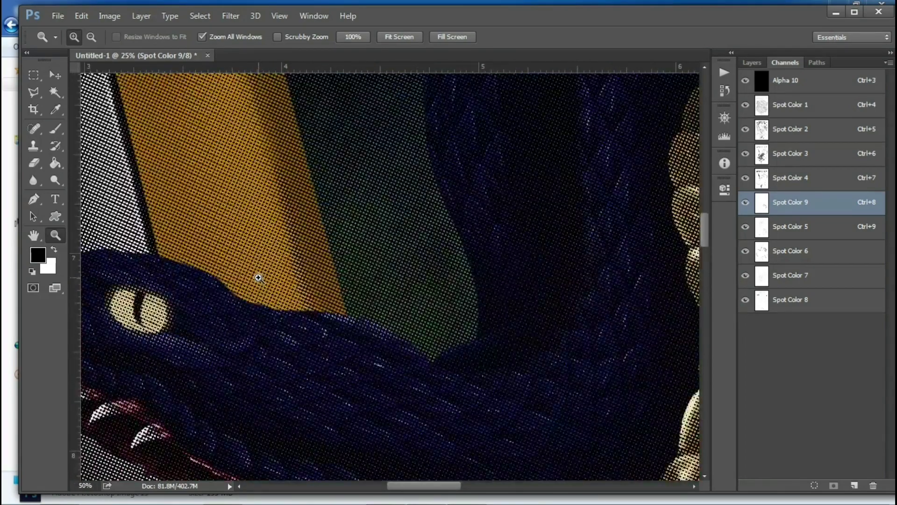
pyautogui.click(258, 278)
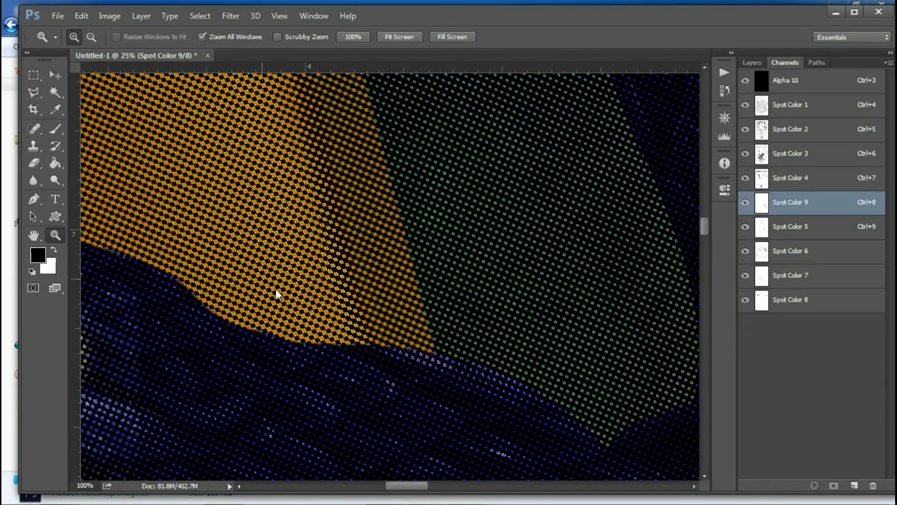
pyautogui.click(276, 289)
pyautogui.rightClick(276, 290)
pyautogui.click(276, 294)
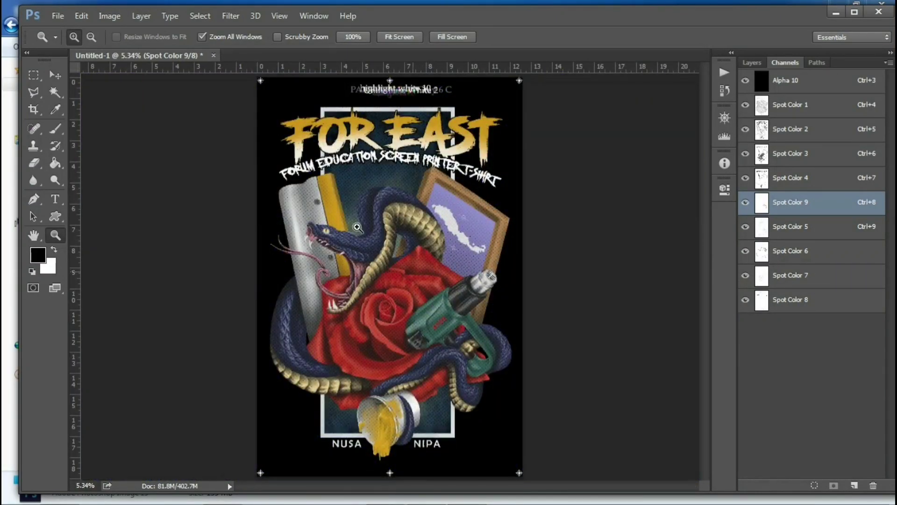
# Zoom to 300% on the snake's tongue dots, then fit the design on screen.
pyautogui.moveTo(357, 227); pyautogui.dragTo(357, 244)
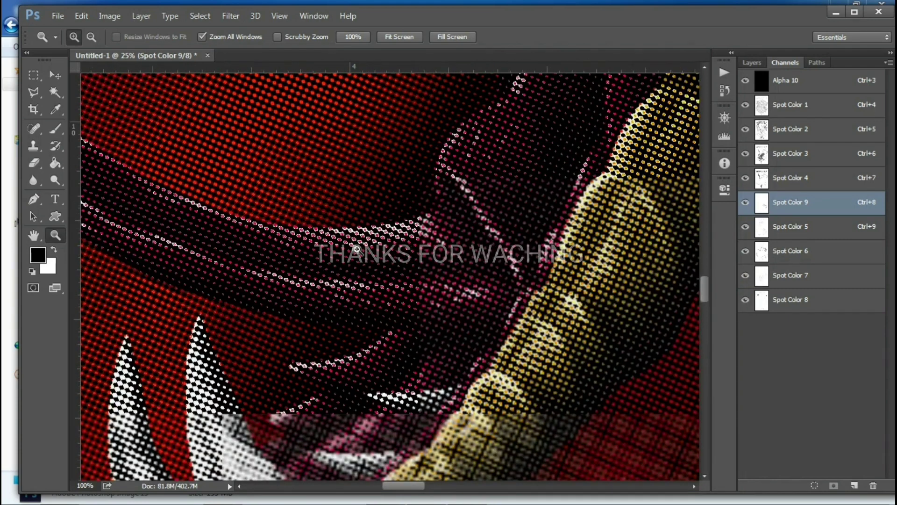
pyautogui.click(357, 244)
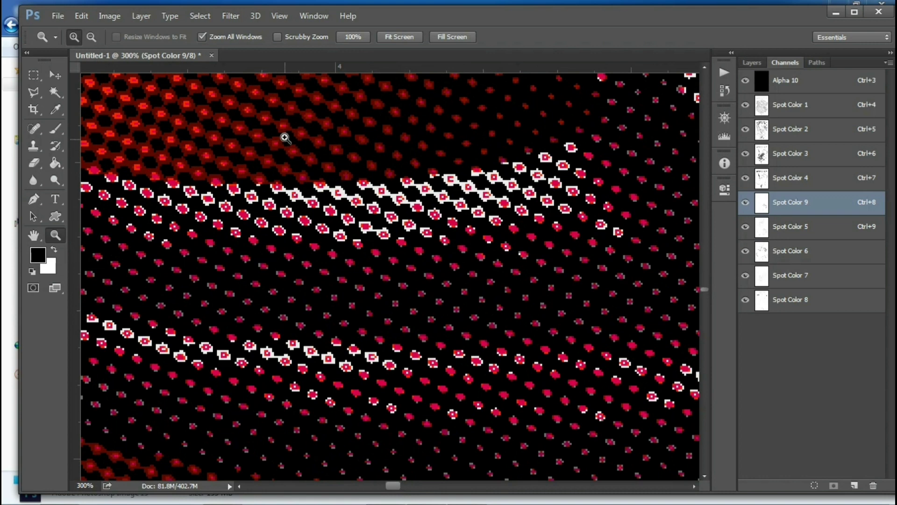
pyautogui.rightClick(312, 139)
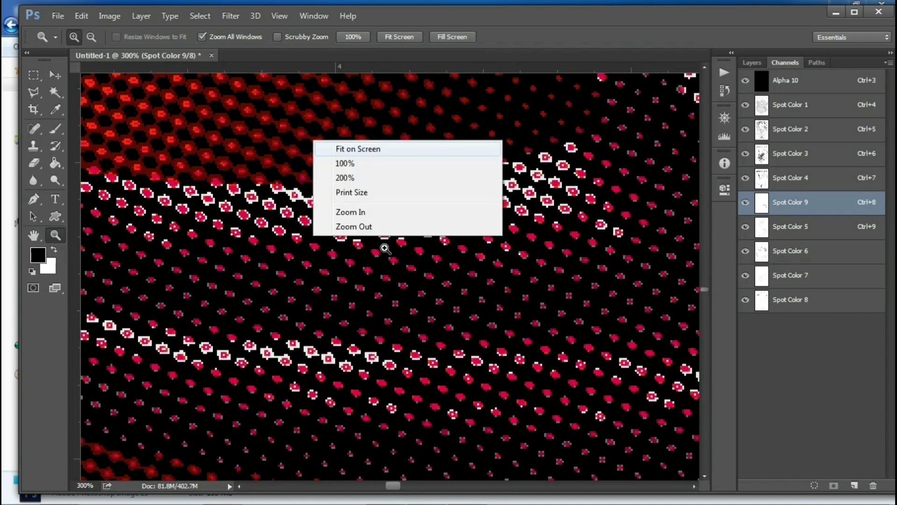
pyautogui.click(329, 146)
# Magnify the heat gun's ATOZ logo down to halftone dot level.
pyautogui.click(420, 317)
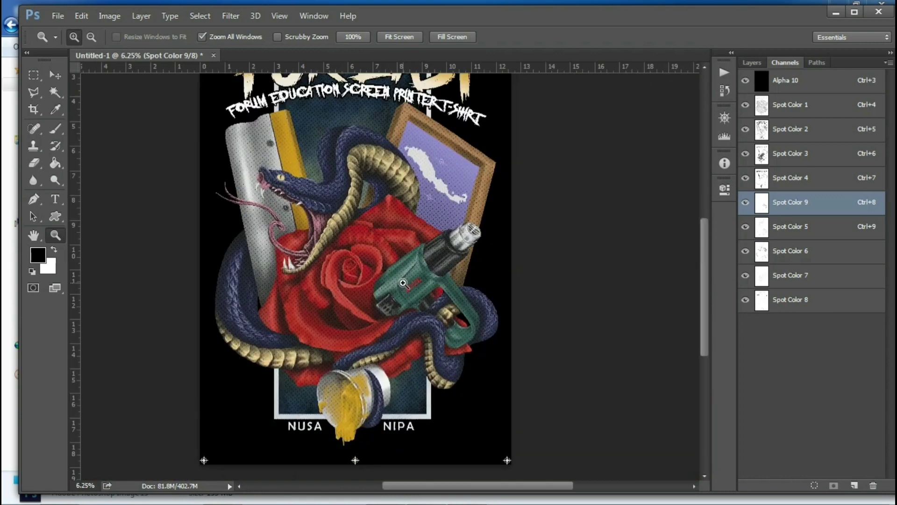
pyautogui.click(404, 283)
pyautogui.click(404, 284)
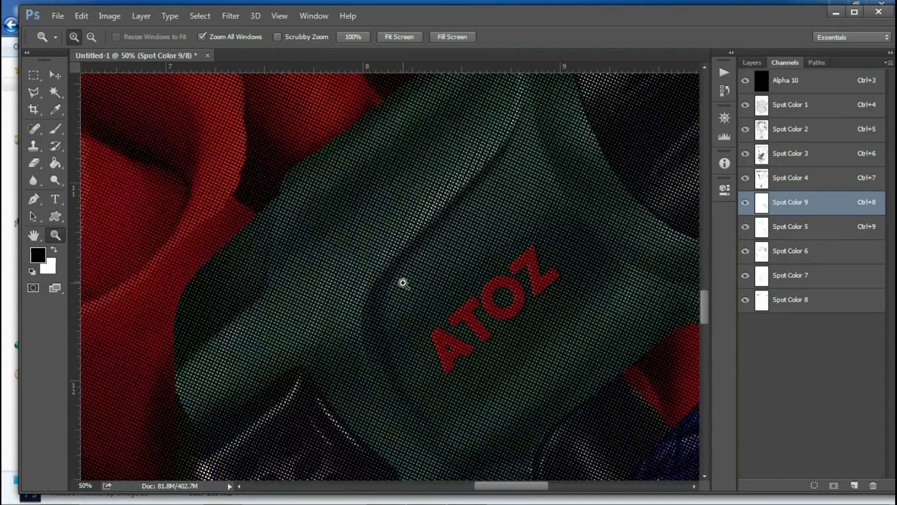
pyautogui.click(403, 283)
pyautogui.rightClick(403, 286)
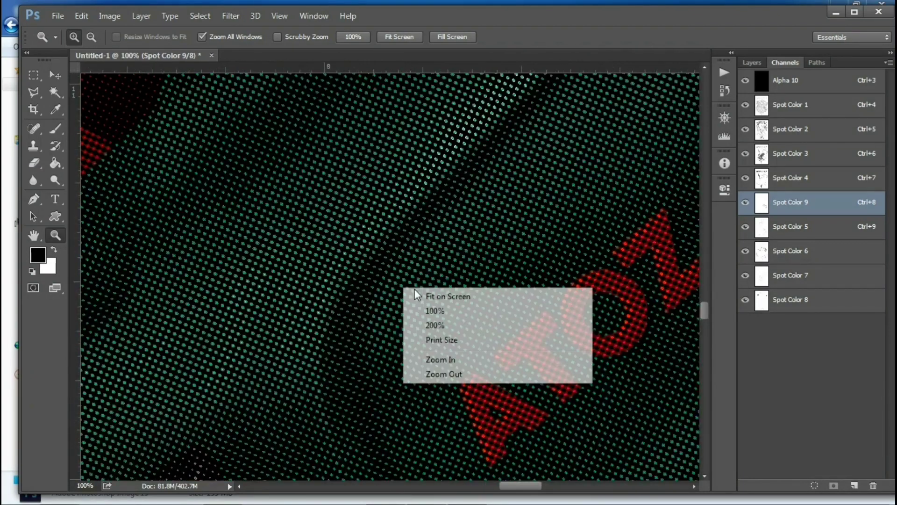